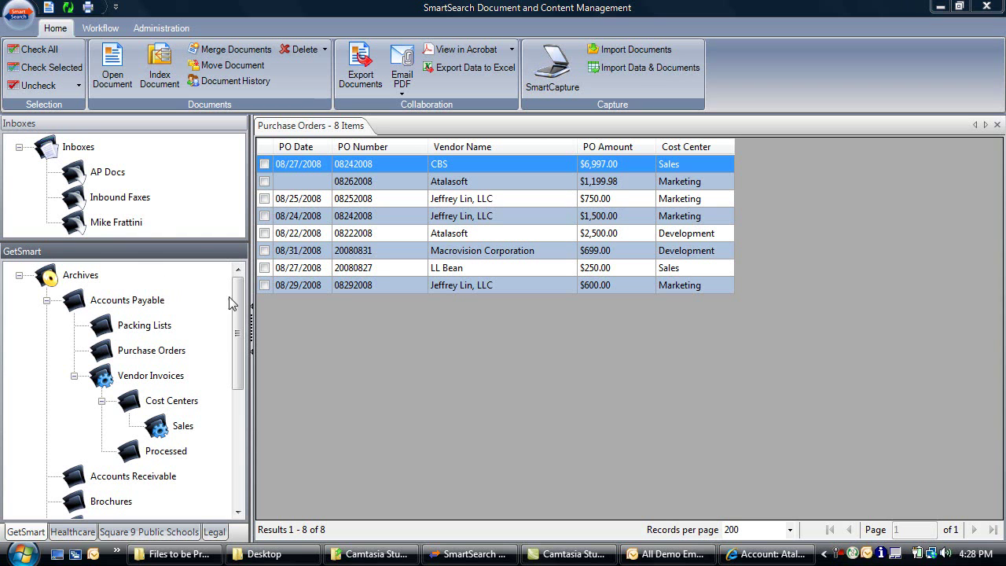
Step: List the documents stored in the Human Resources archive
left_click_drag(239, 292, 239, 382)
left_click(146, 431)
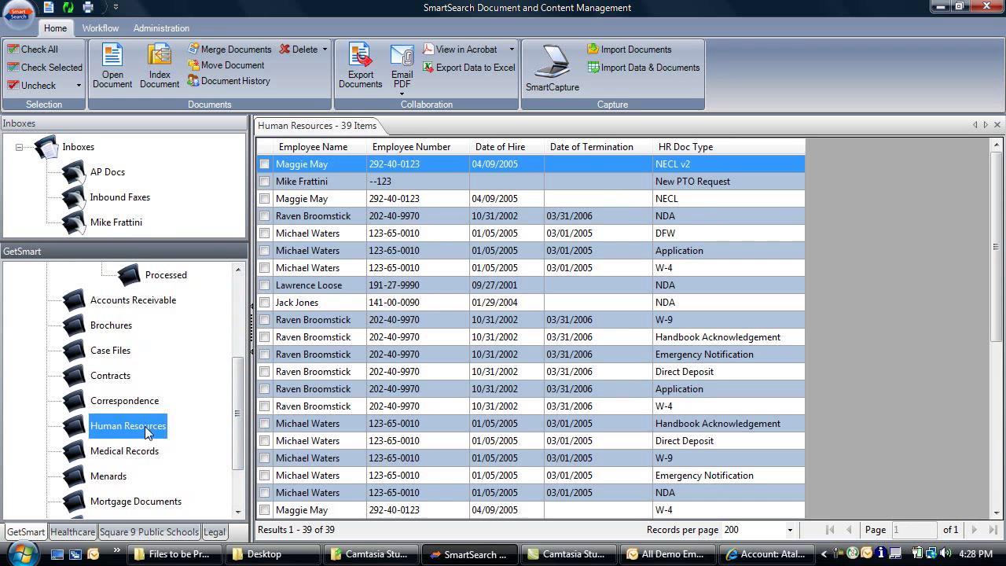
left_click_drag(239, 416, 247, 304)
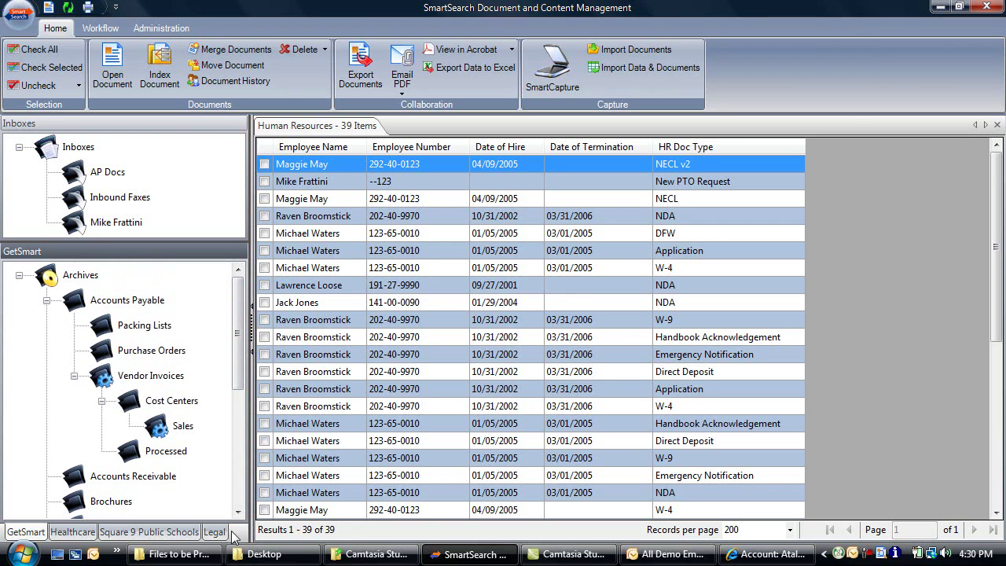
Step: Add the three selected Atalasoft PDFs from the Files to be Processed folder to the employee's personal inbox and show that inbox
left_click(202, 557)
left_click_drag(587, 53, 635, 86)
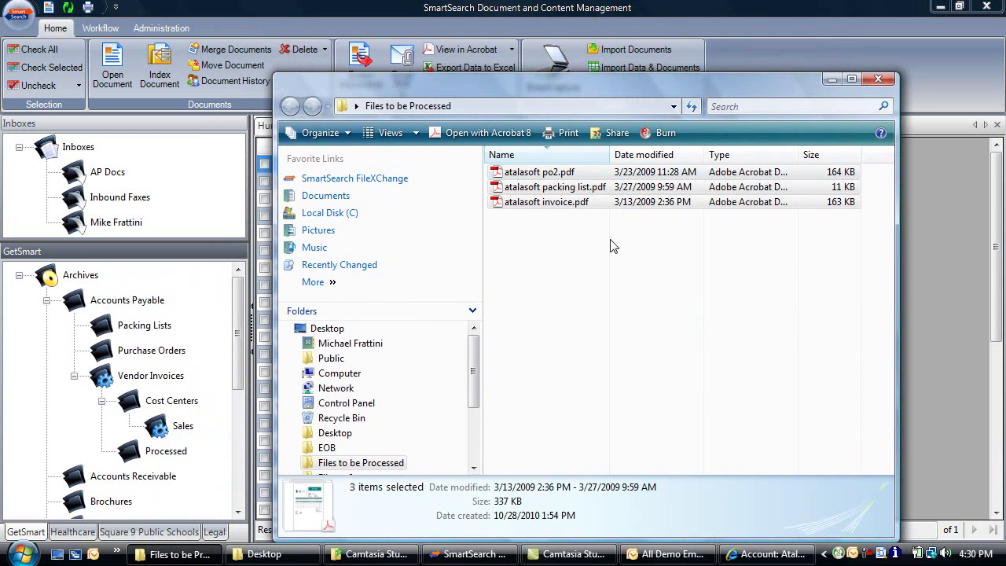
left_click_drag(600, 267, 112, 226)
left_click(112, 224)
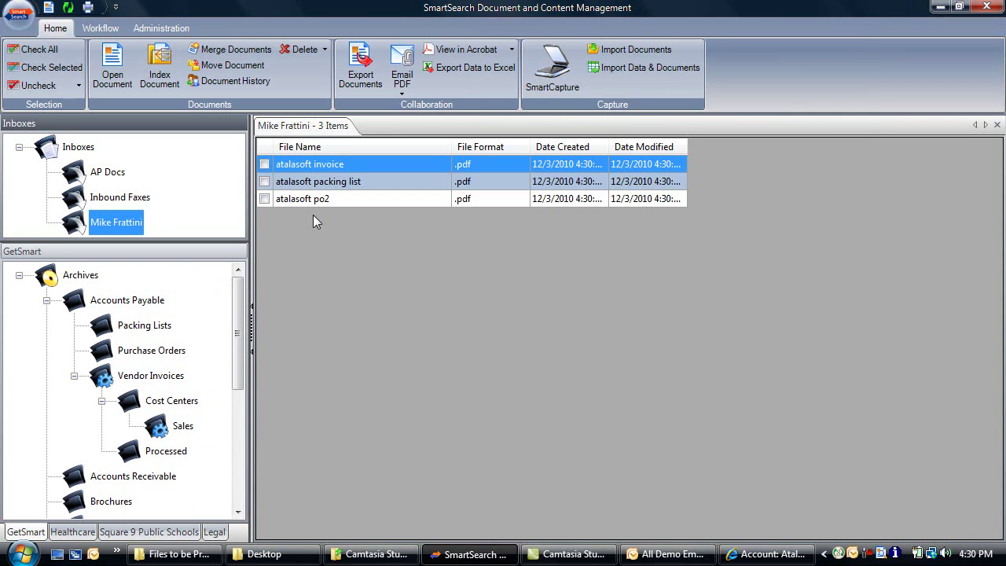
Step: Sort the inbox by file name in descending order and check all three Atalasoft documents
left_click(311, 147)
left_click(323, 146)
left_click(264, 166)
left_click(264, 182)
left_click(263, 198)
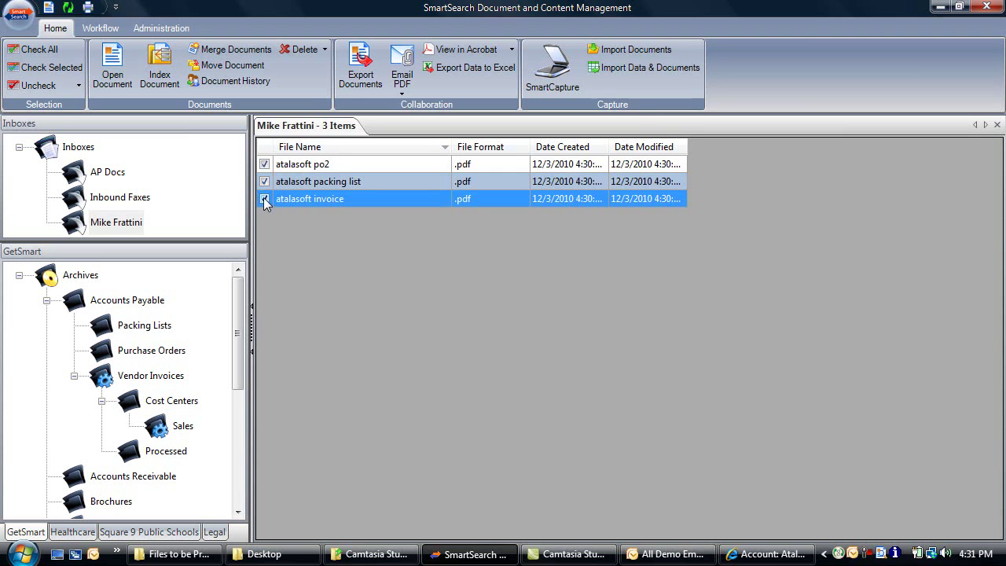
Step: Start indexing the checked documents, choosing the Purchase Orders archive under Accounts Payable as the destination
left_click(159, 74)
left_click(398, 182)
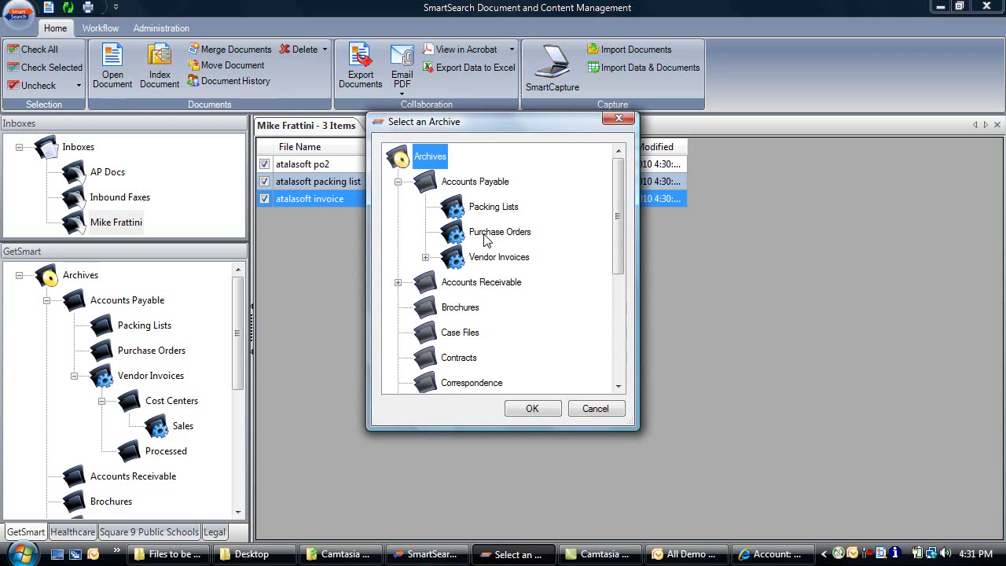
left_click(495, 232)
left_click(525, 408)
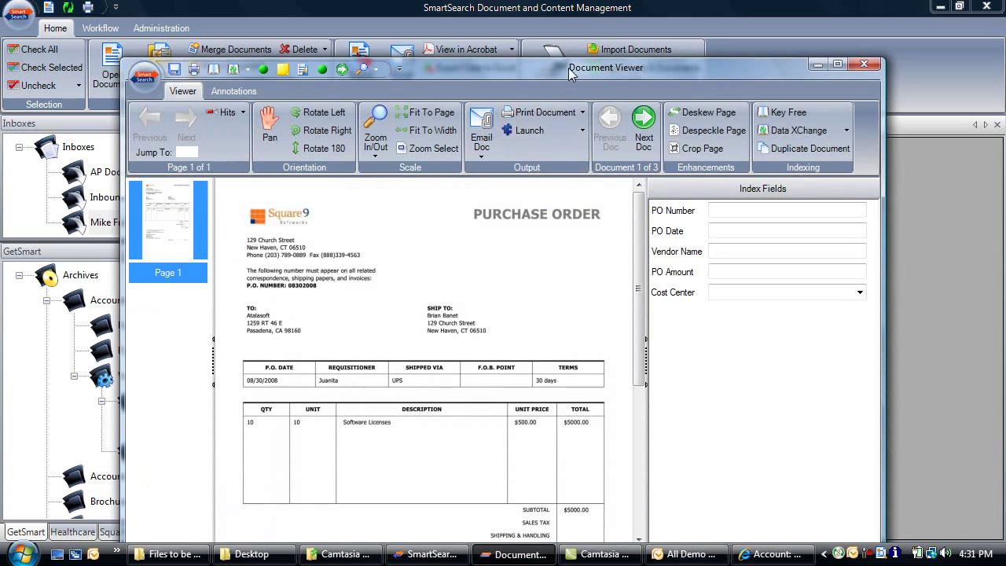
Step: Index the purchase order with Key Free, capturing its PO number, date 08/30/2008, vendor Atalasoft and amount $5,000.00, with Sales as cost center
double_click(567, 69)
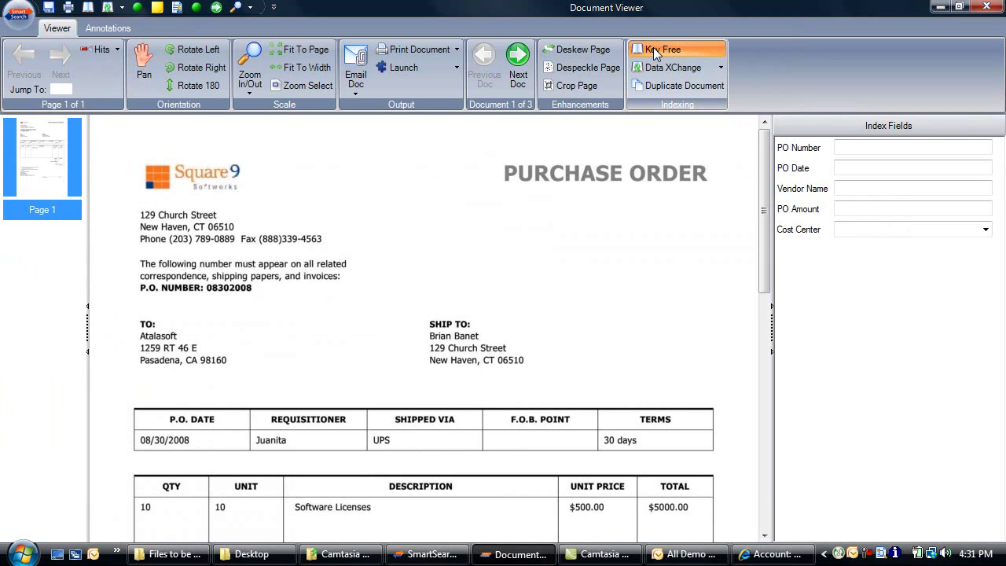
left_click(652, 49)
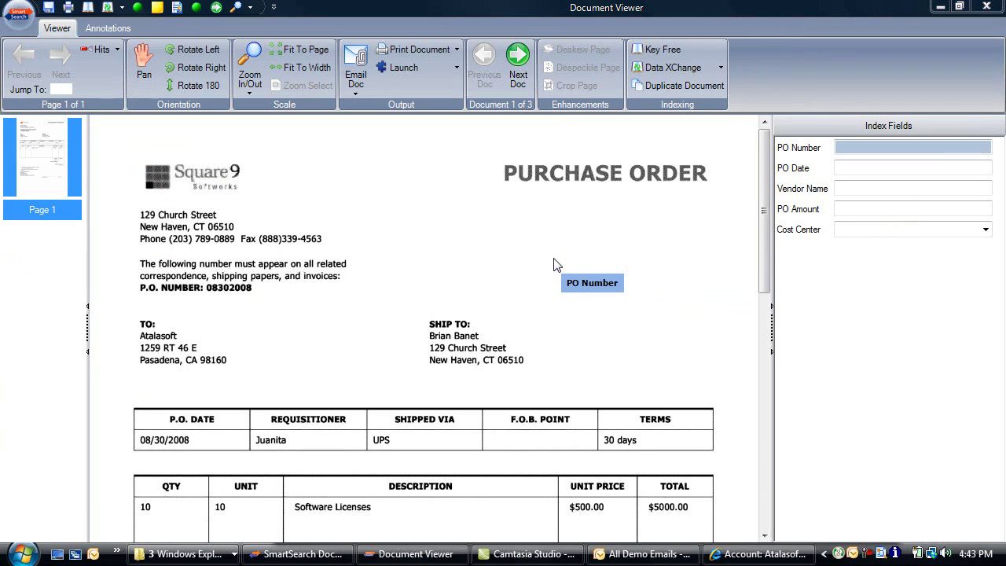
left_click(232, 289)
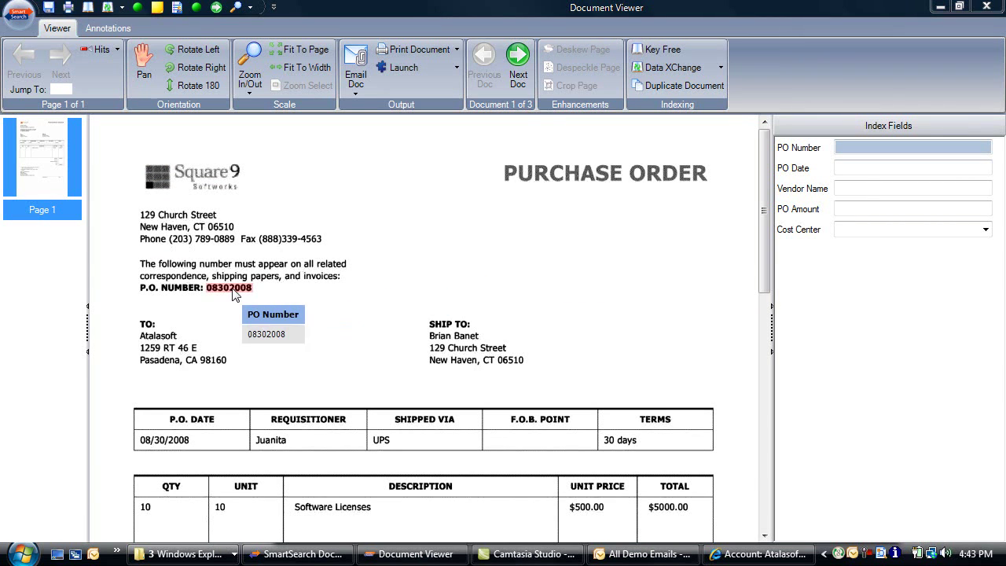
left_click(234, 291)
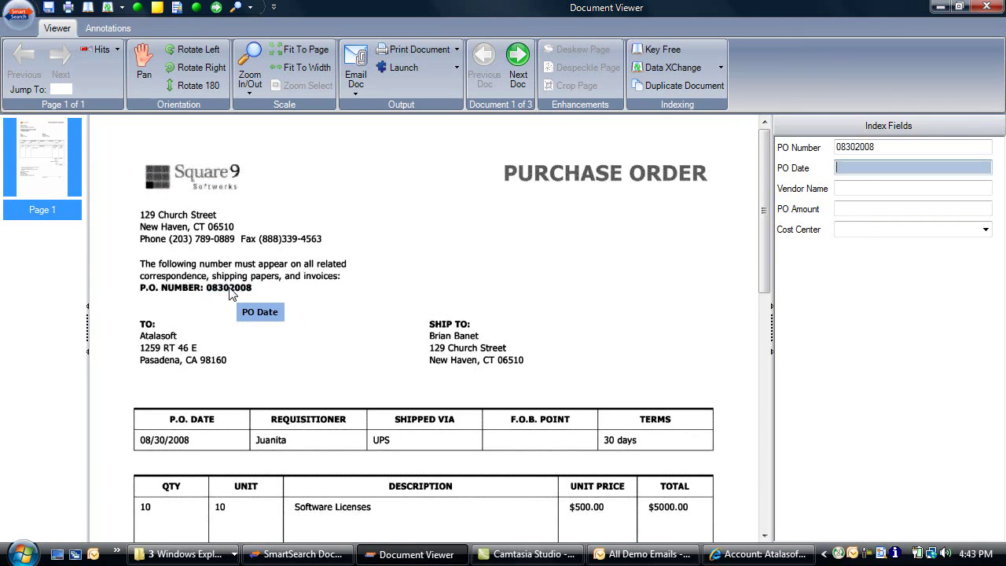
left_click(170, 441)
left_click(157, 337)
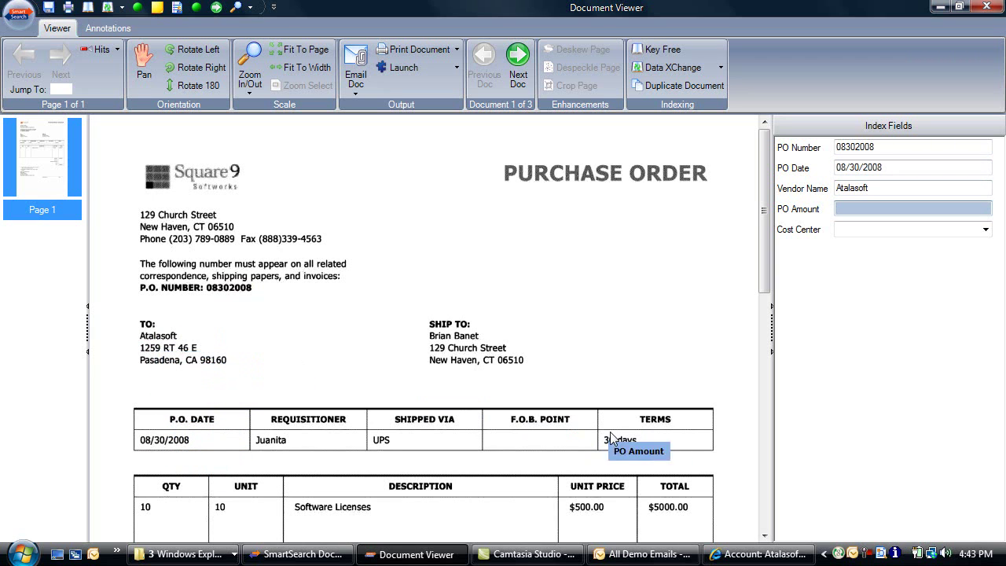
left_click(669, 509)
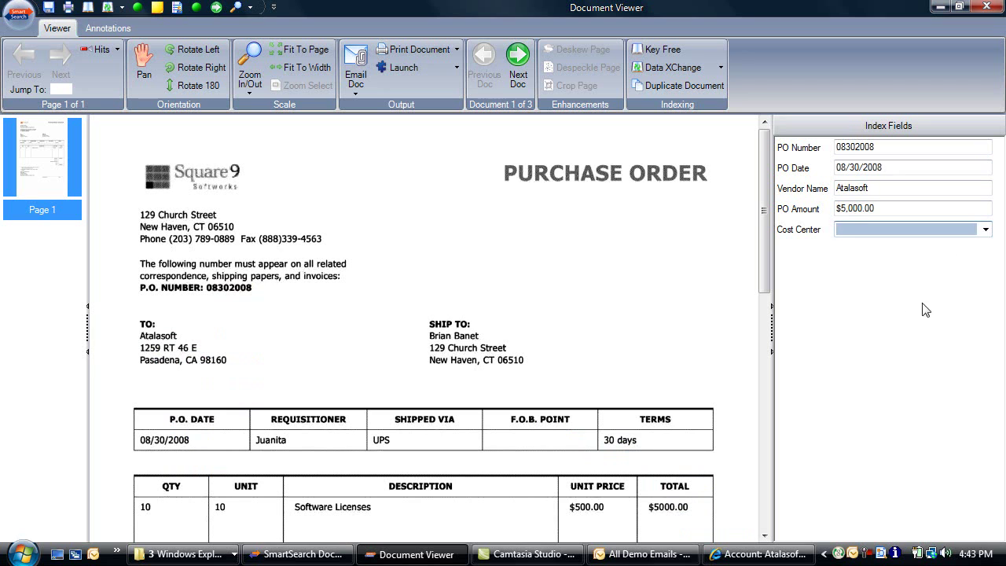
left_click(987, 230)
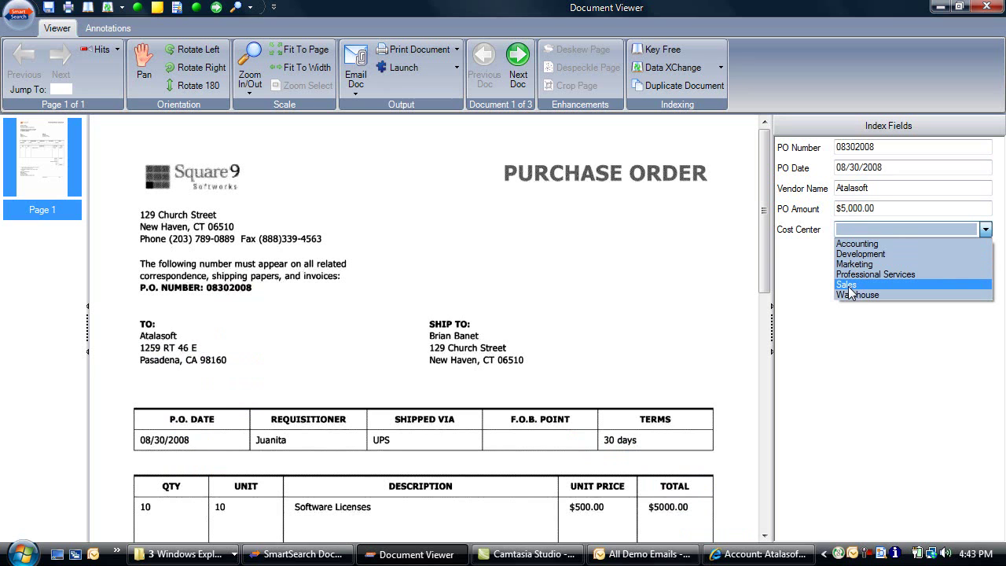
left_click(848, 285)
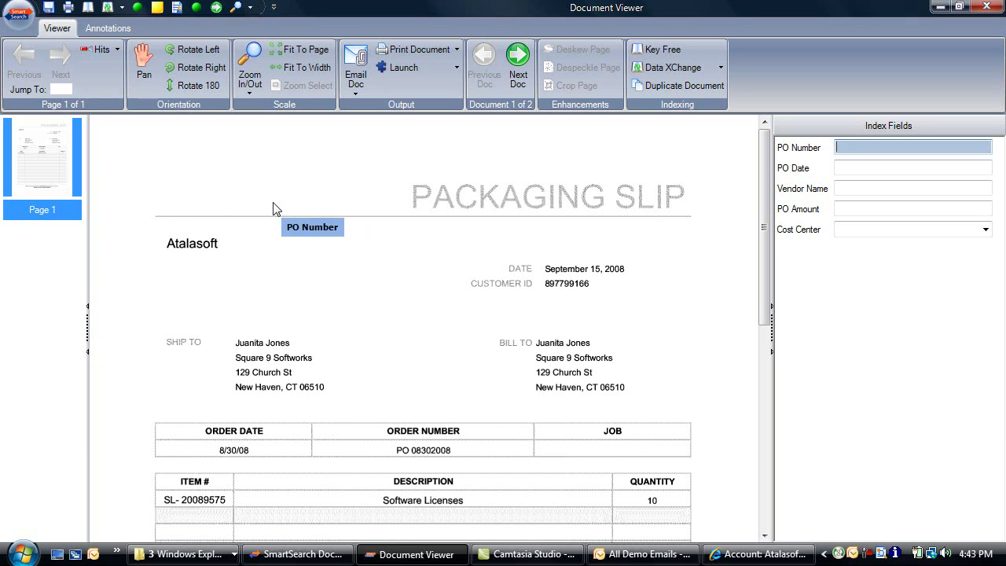
Step: Change the packaging slip's destination archive to Packing Lists under Accounts Payable
left_click(18, 13)
left_click(47, 43)
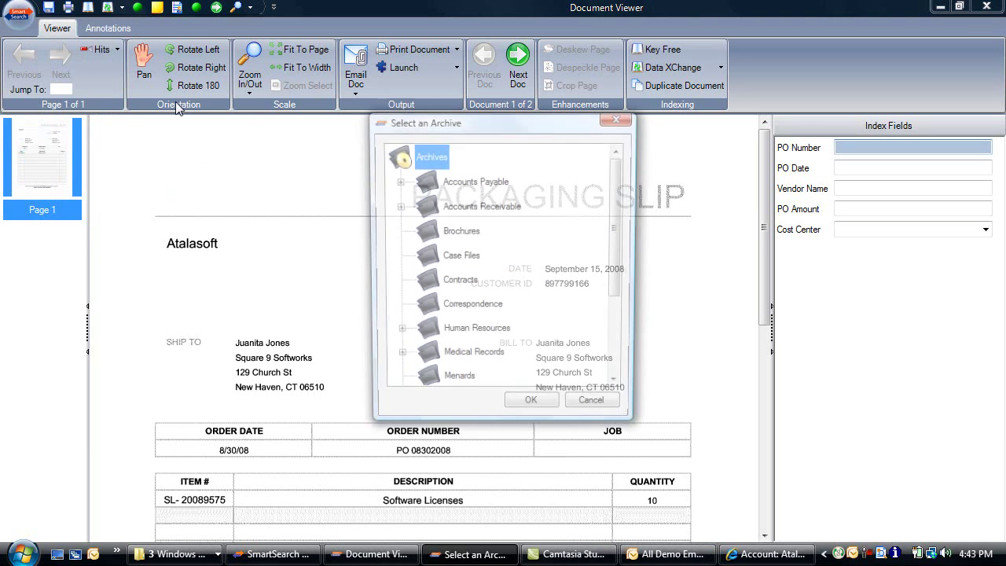
left_click(398, 182)
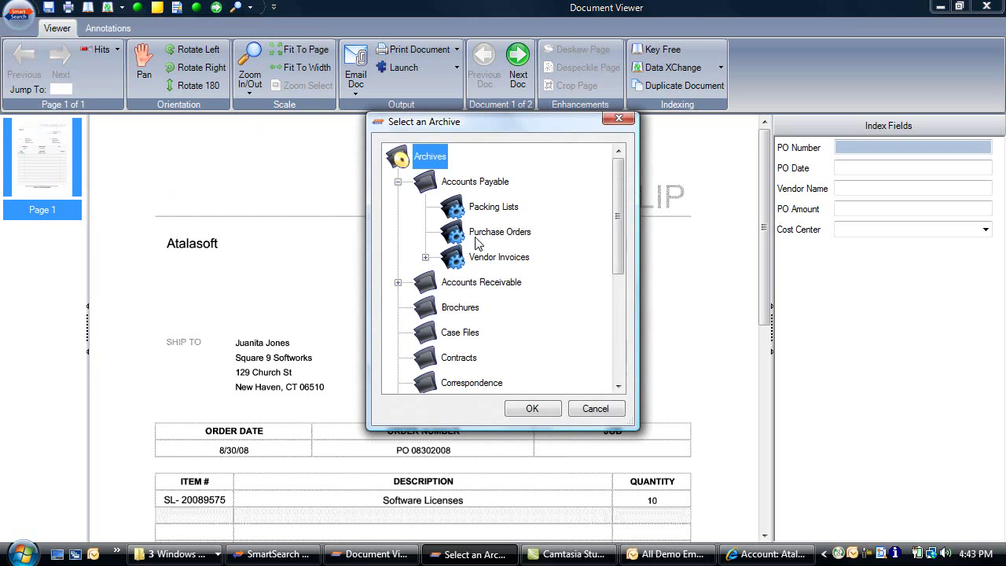
left_click(488, 210)
left_click(542, 407)
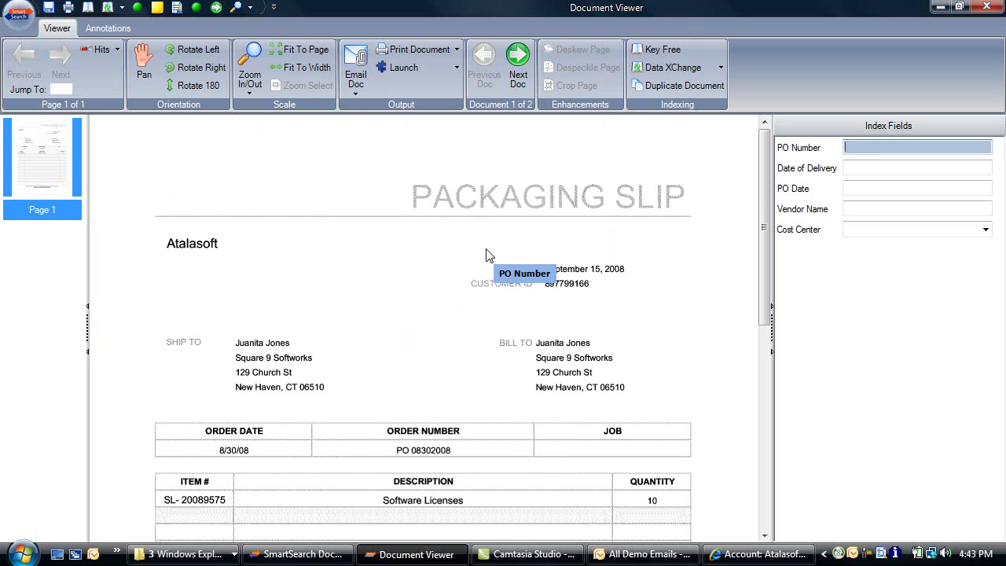
Step: Capture the PO number from the packaging slip and fill its PO date, vendor and cost center through the Internal Data XChange
left_click(431, 452)
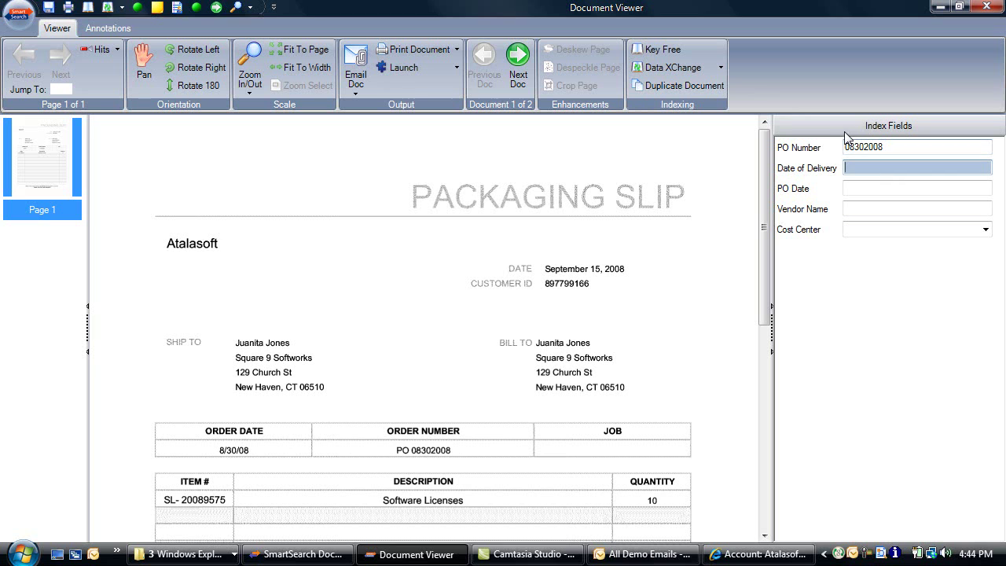
left_click(722, 72)
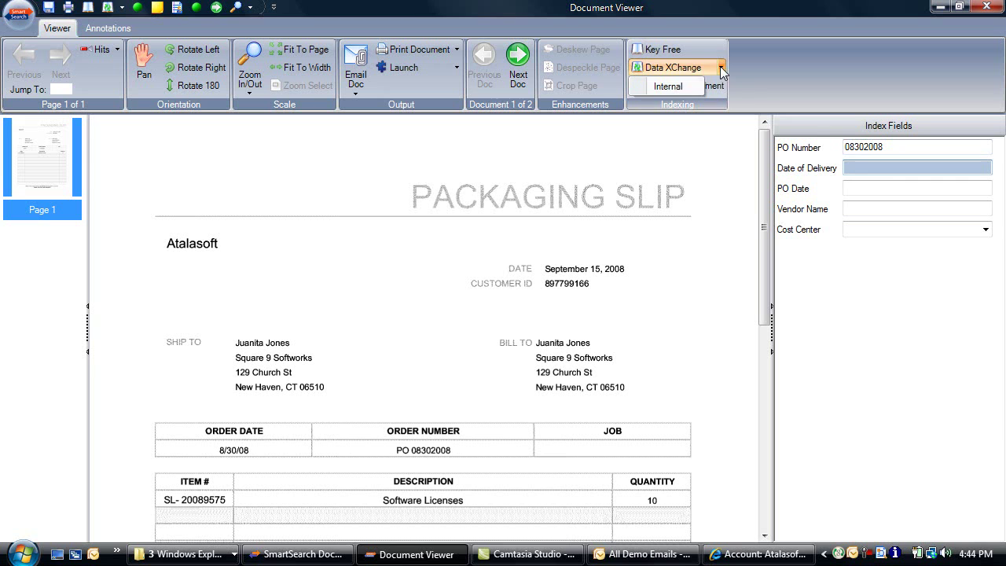
left_click(677, 87)
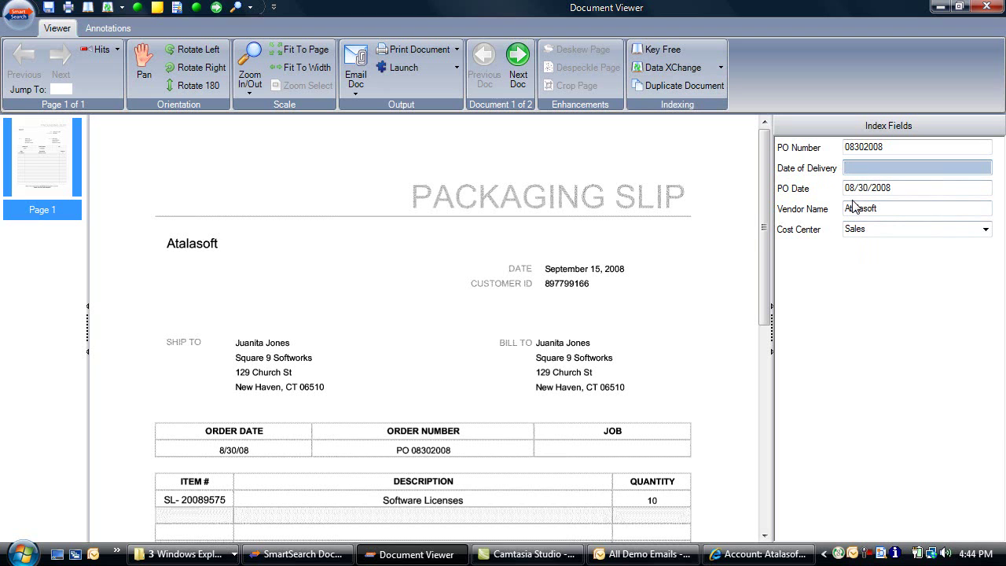
Step: Set Date of Delivery to 09/15/2008 from the packaging slip's date and advance to the invoice
left_click_drag(546, 269, 610, 271)
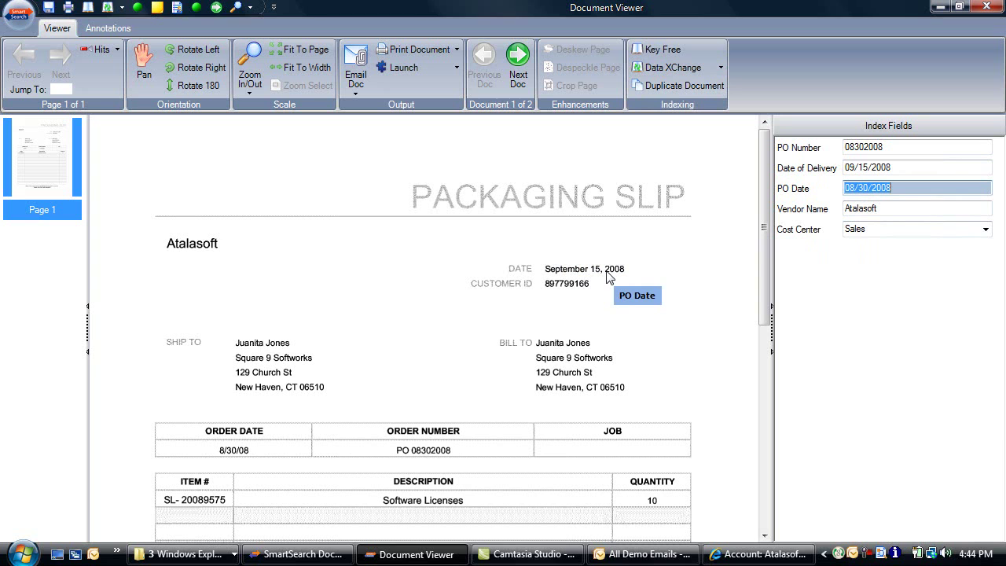
left_click_drag(547, 269, 567, 276)
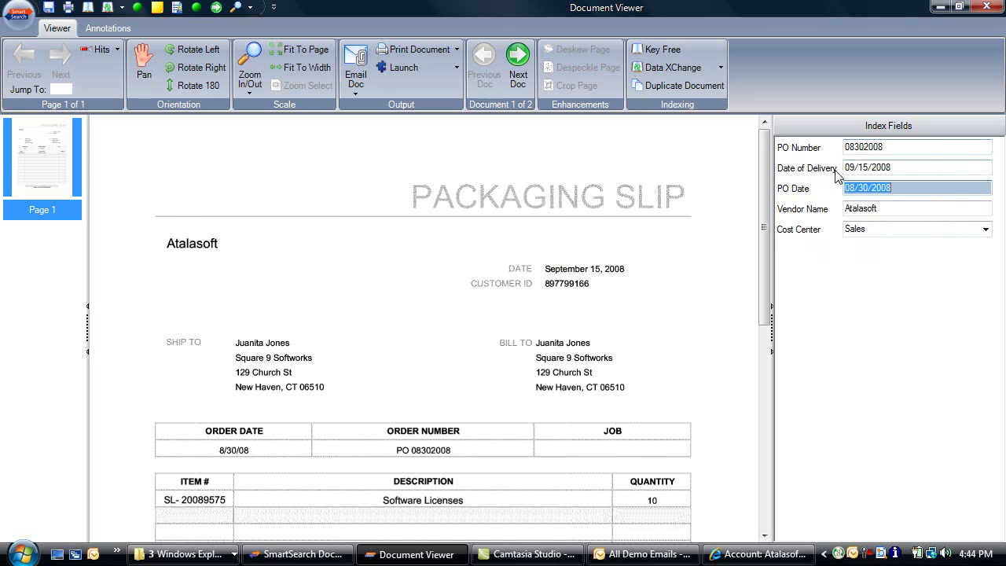
left_click(517, 61)
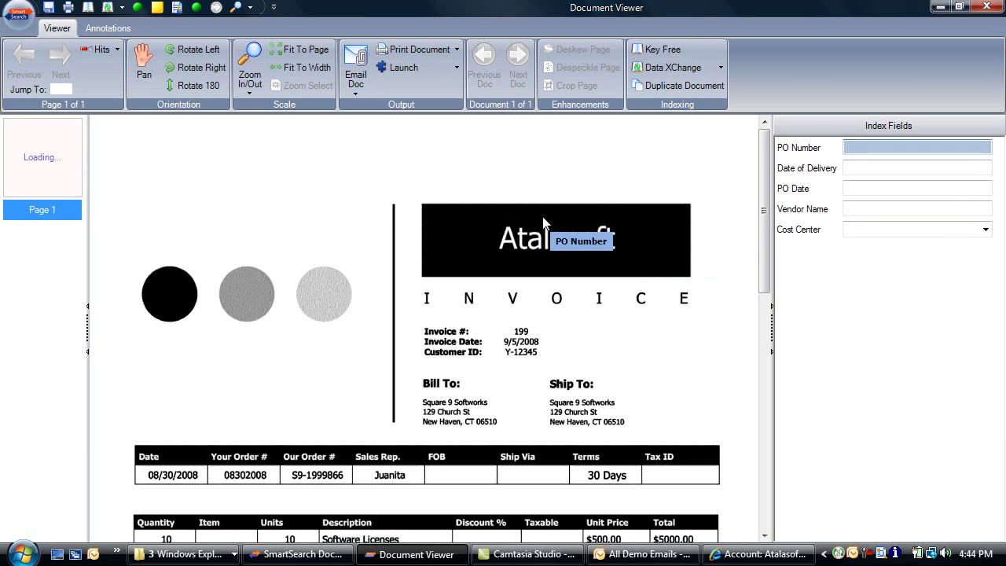
Step: Change the invoice's destination archive to Vendor Invoices under Accounts Payable
left_click(19, 11)
left_click(55, 42)
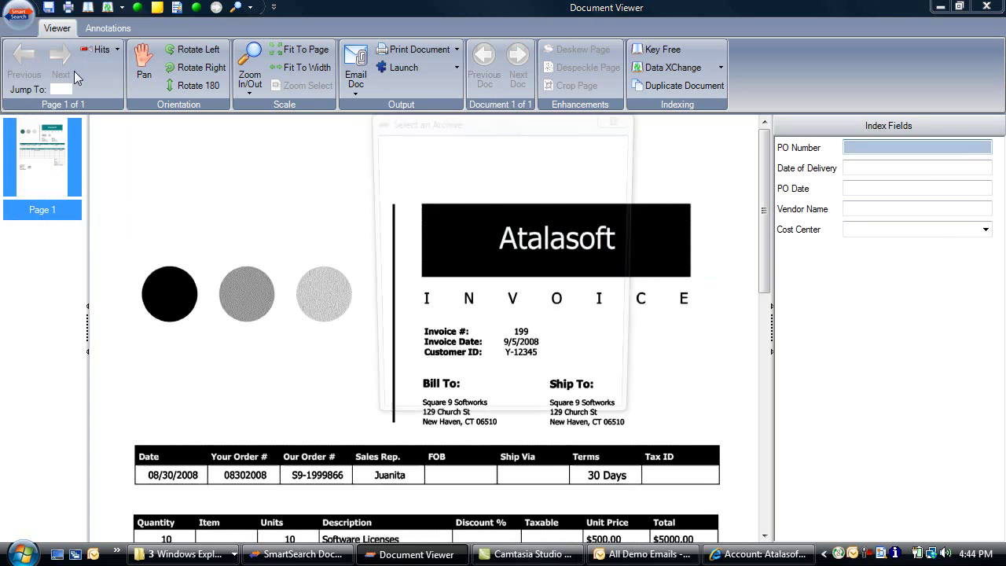
left_click(495, 186)
double_click(495, 185)
left_click(519, 261)
left_click(540, 408)
Step: Capture the invoice's PO number, vendor Atalasoft, invoice number 199 and invoice date 09/05/2008 into the index fields
left_click(257, 474)
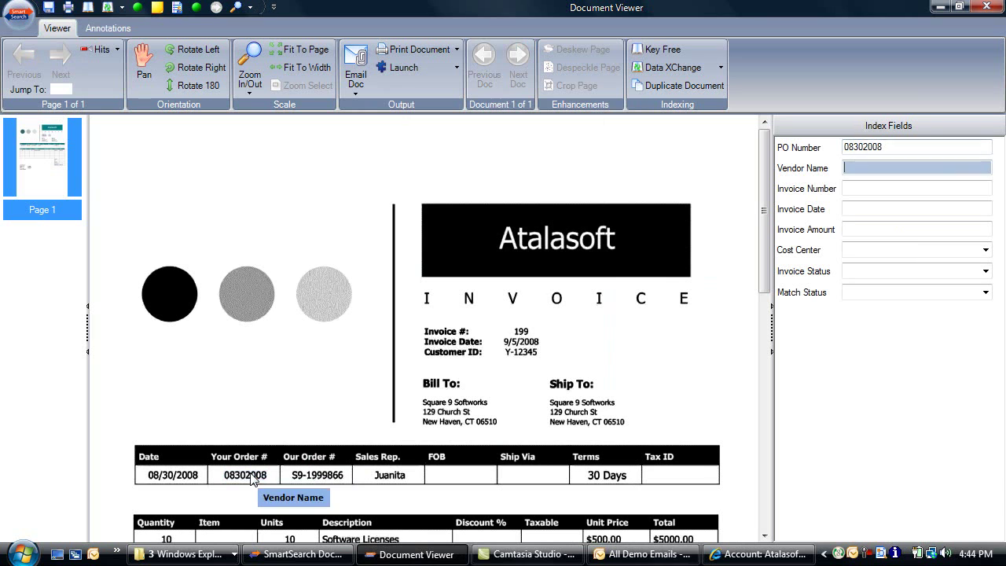
left_click(547, 232)
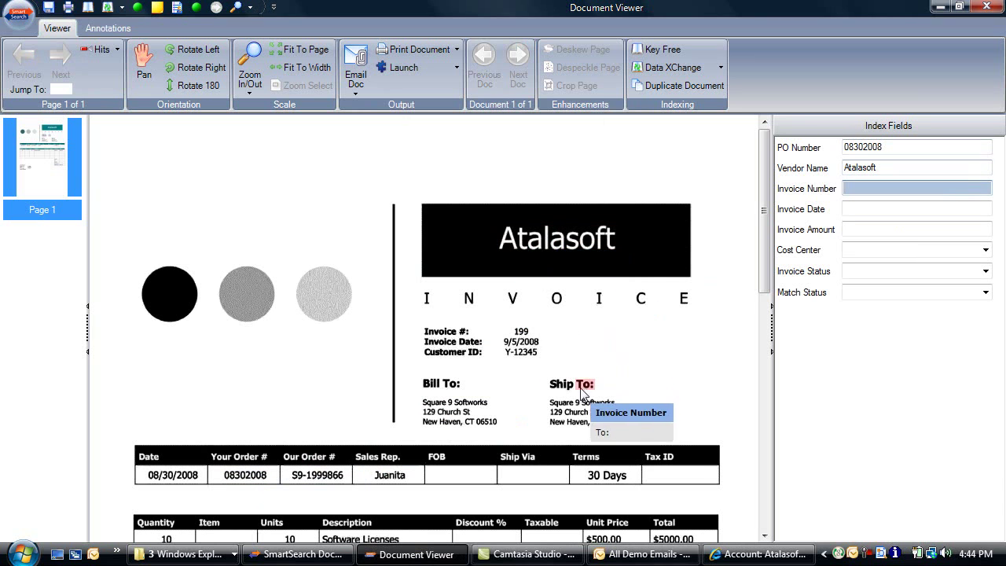
left_click(520, 333)
left_click(521, 341)
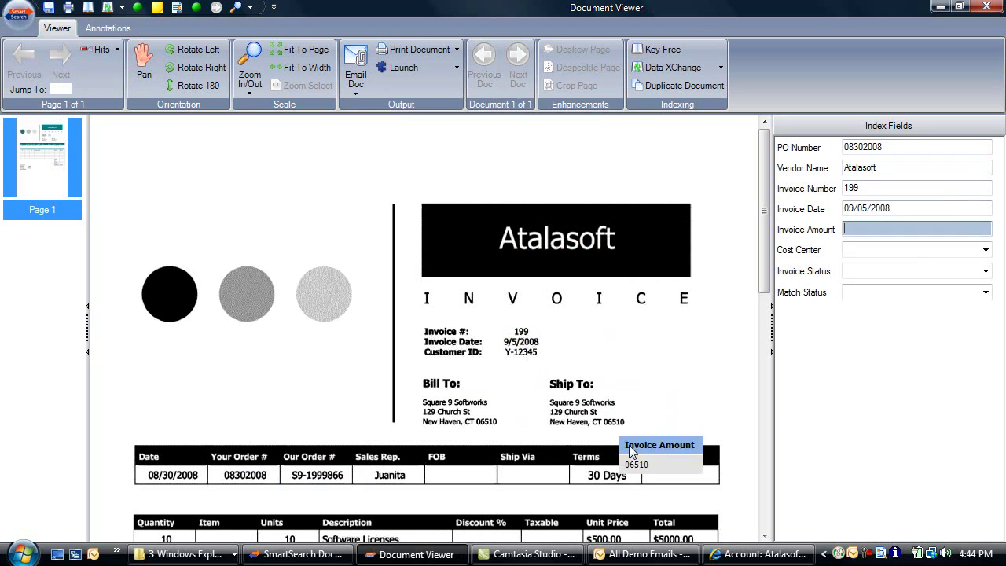
Step: Capture the invoice amount of $5,000.00, set the cost center to Sales, and close the document viewer
left_click(674, 538)
left_click(985, 250)
left_click(871, 306)
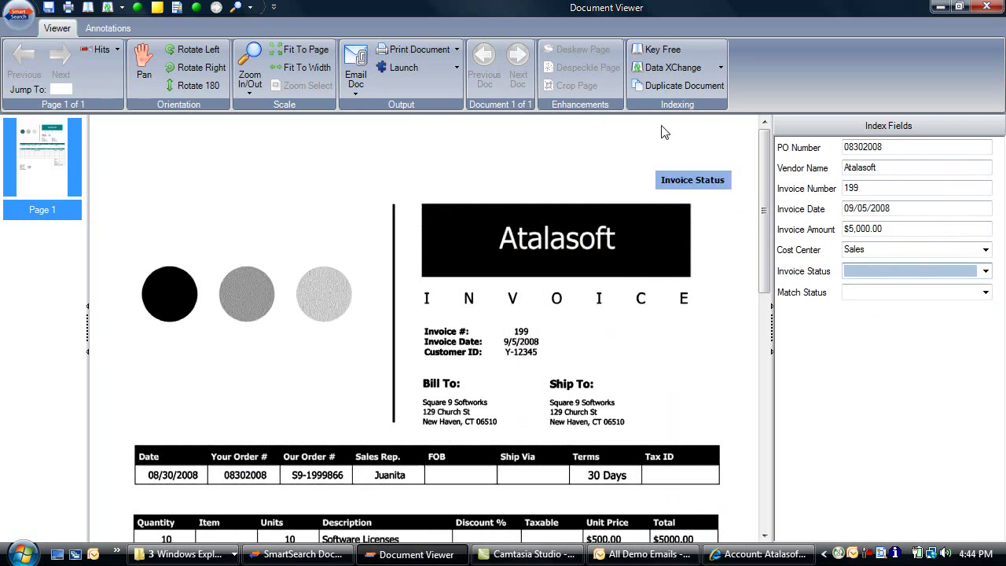
left_click(986, 8)
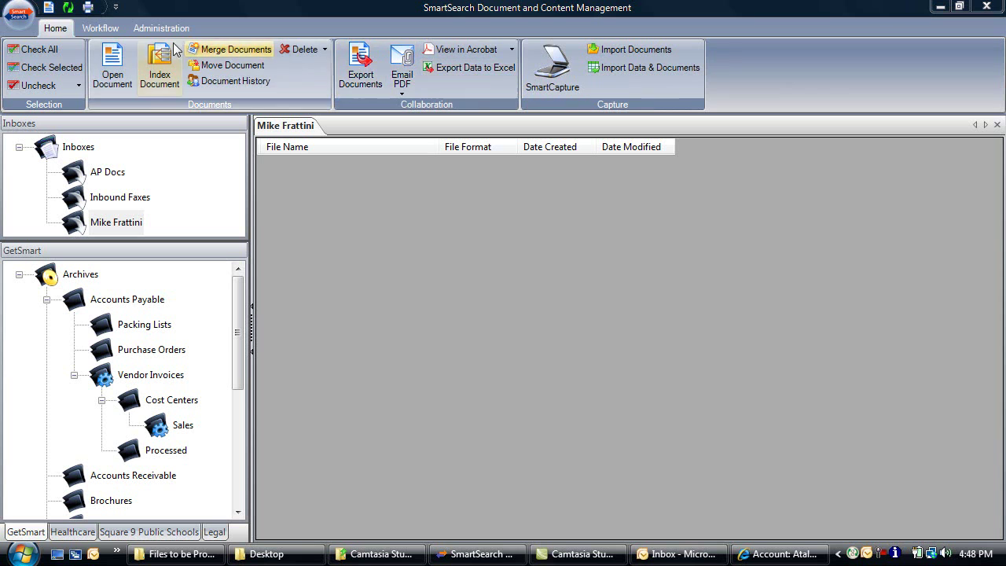
Step: Examine the activities available in the Capture Workflow designer and close it
left_click(109, 30)
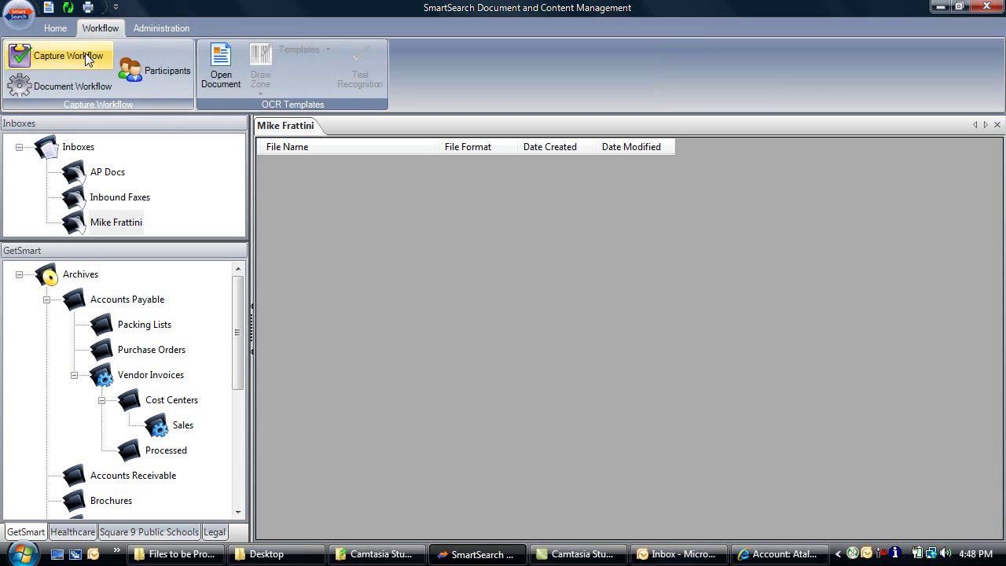
left_click(86, 56)
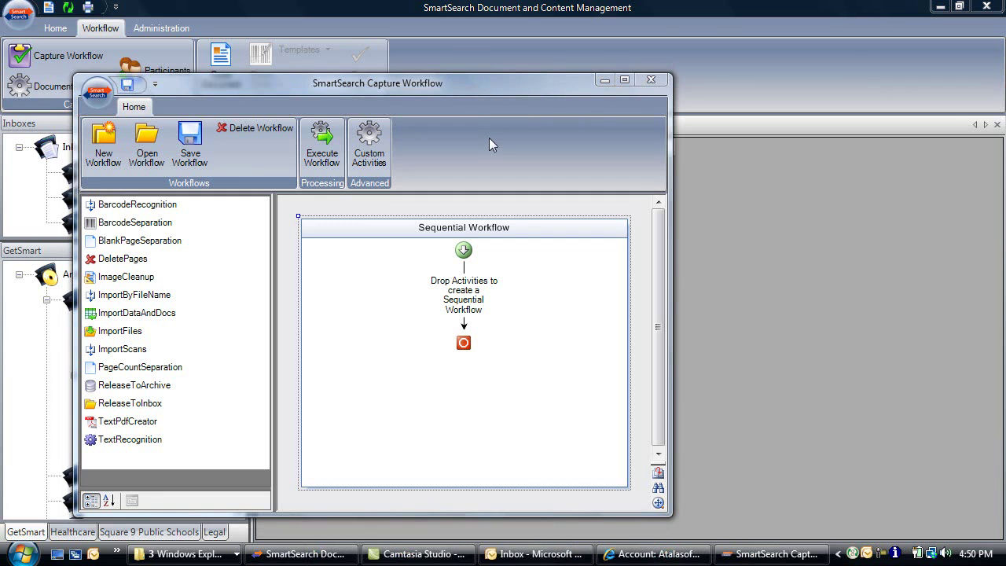
left_click(651, 83)
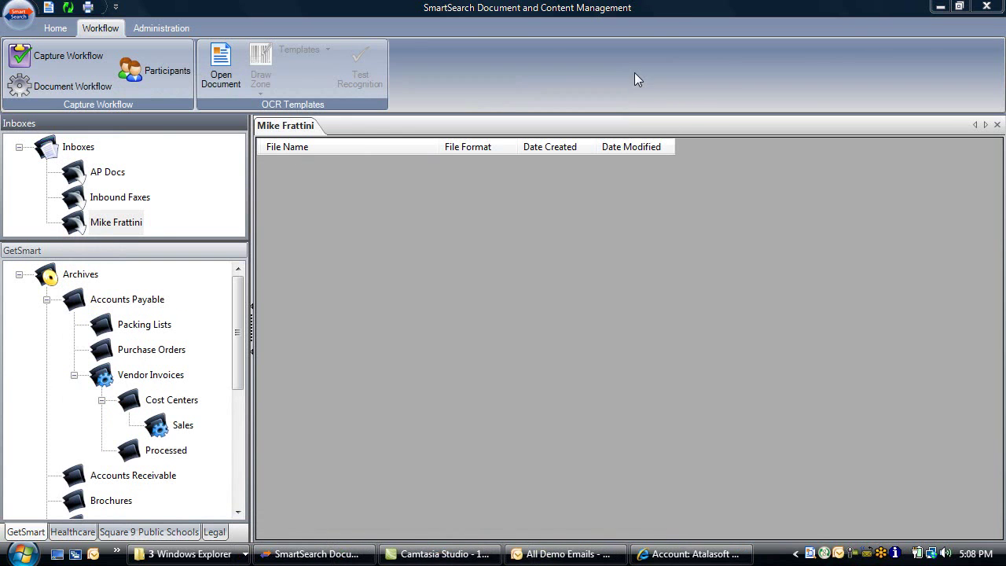
Step: Search the Purchase Orders archive by PO number for Atalasoft's 08/30/2008 order and open the document
left_click(57, 28)
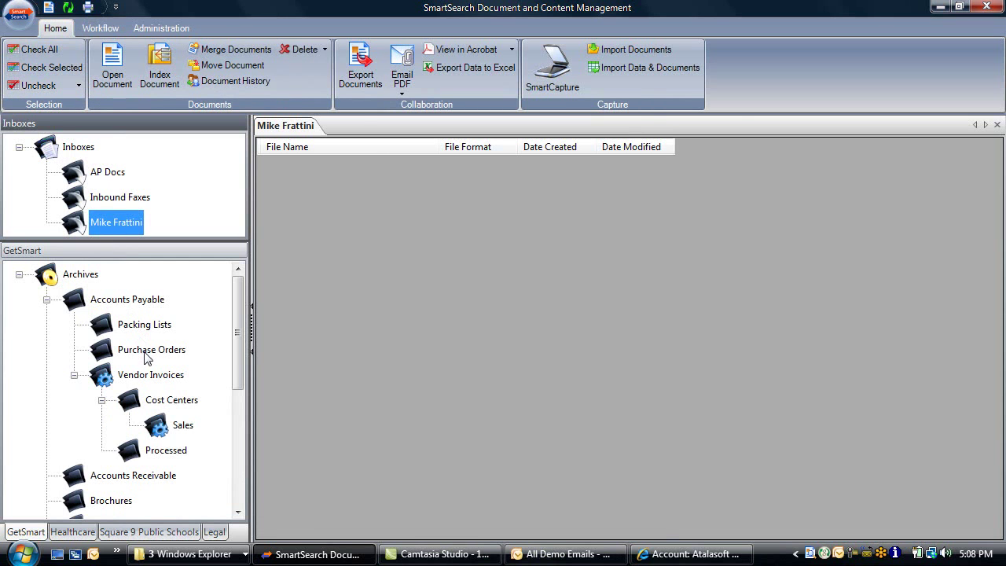
right_click(146, 357)
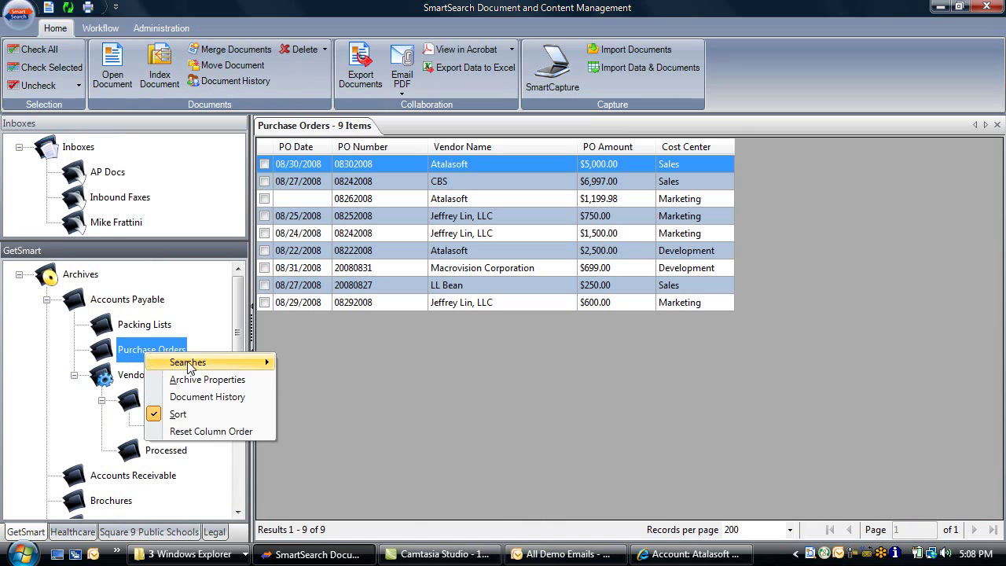
mouse_move(189, 368)
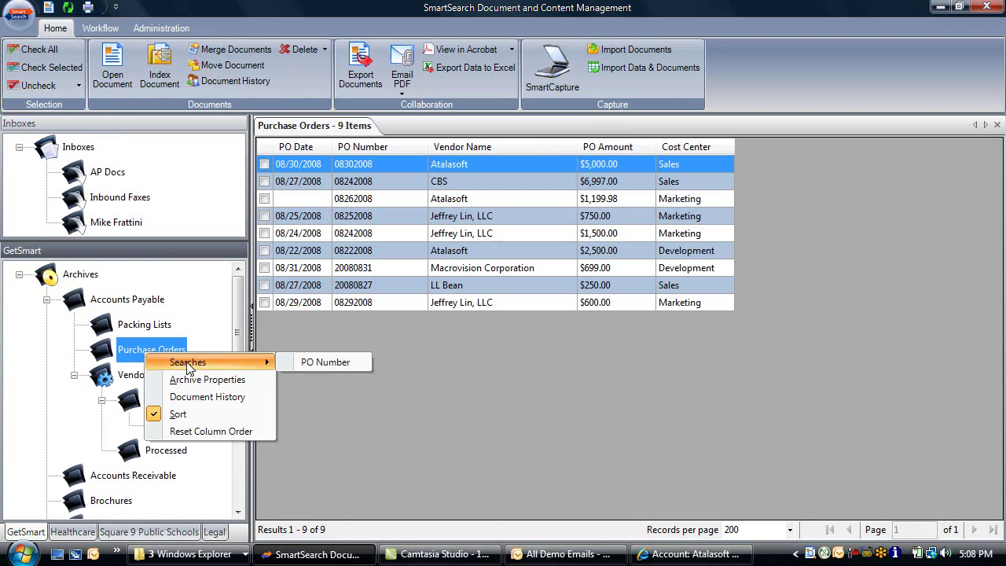
left_click(322, 366)
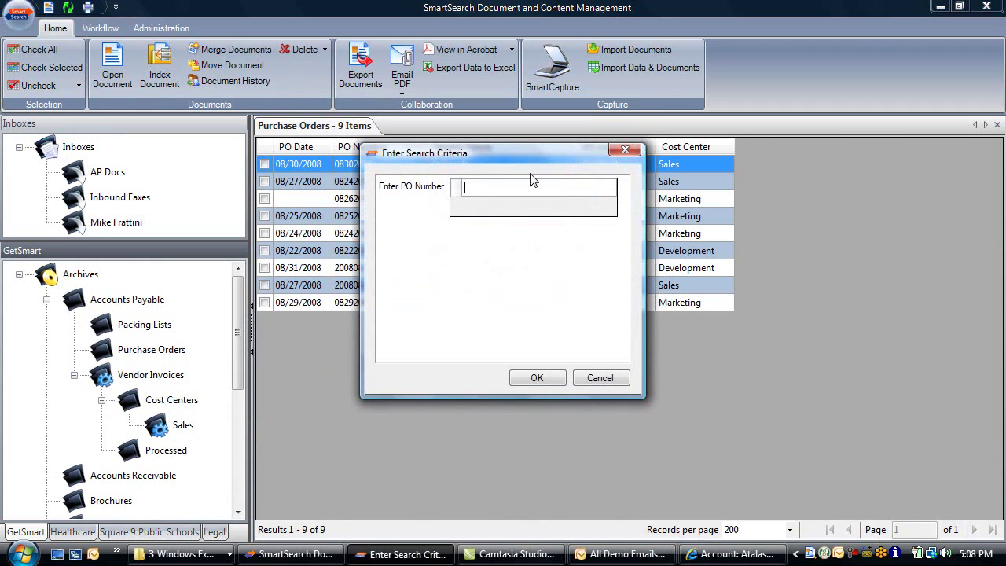
type("08302008")
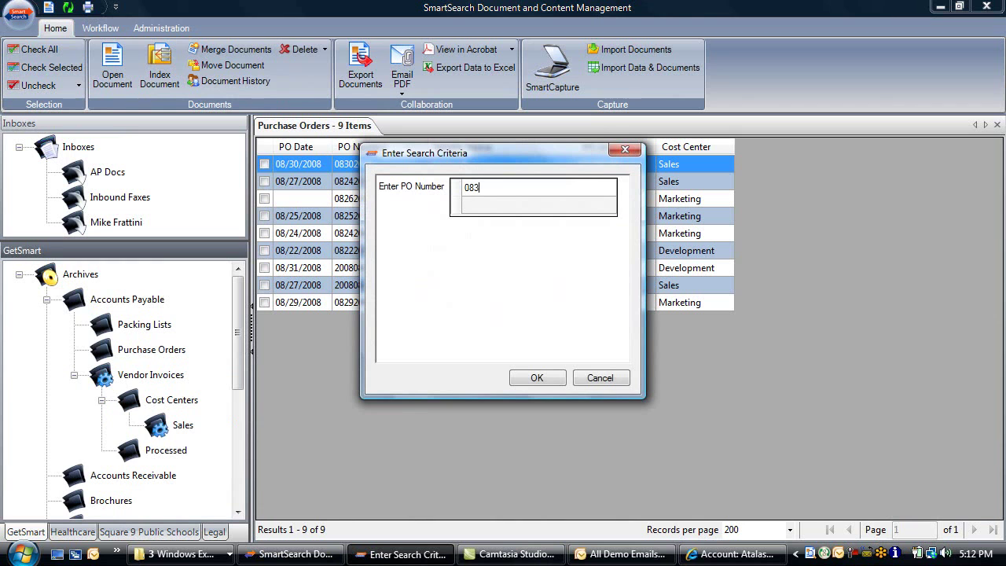
left_click(536, 377)
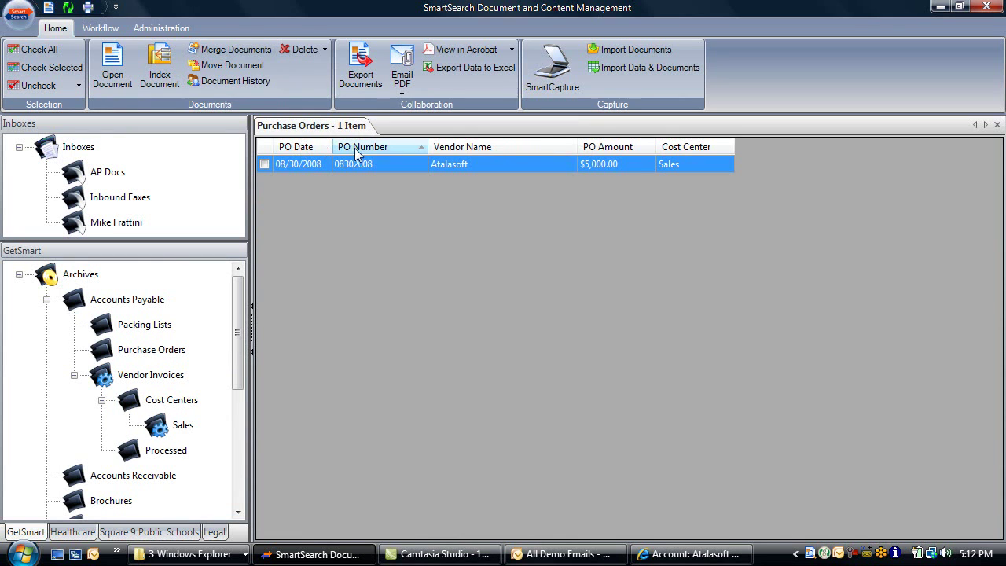
left_click(465, 147)
double_click(428, 167)
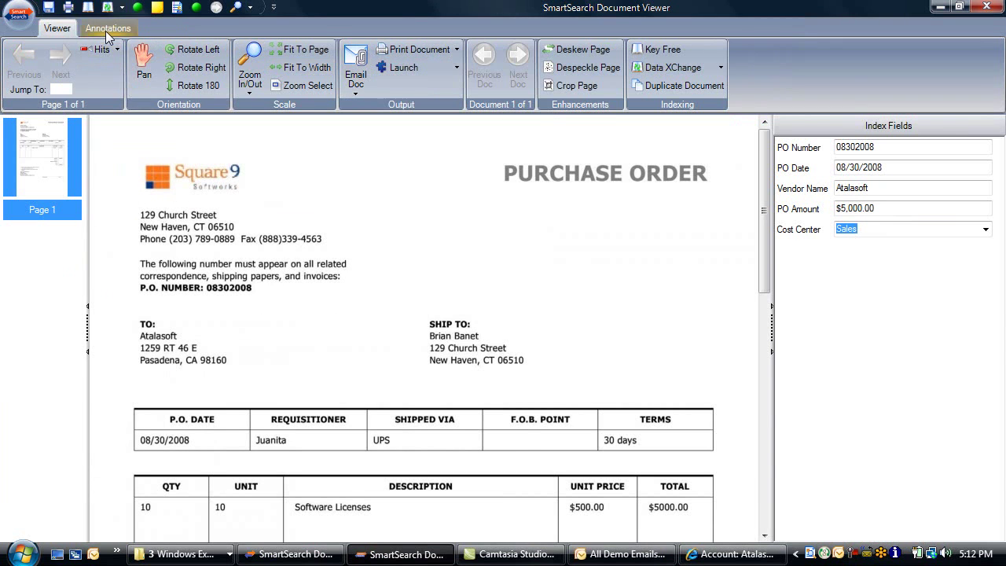
Step: Highlight the purchase order's row of P.O. date, requisitioner and terms, and redact the unit price and total amounts
left_click(107, 29)
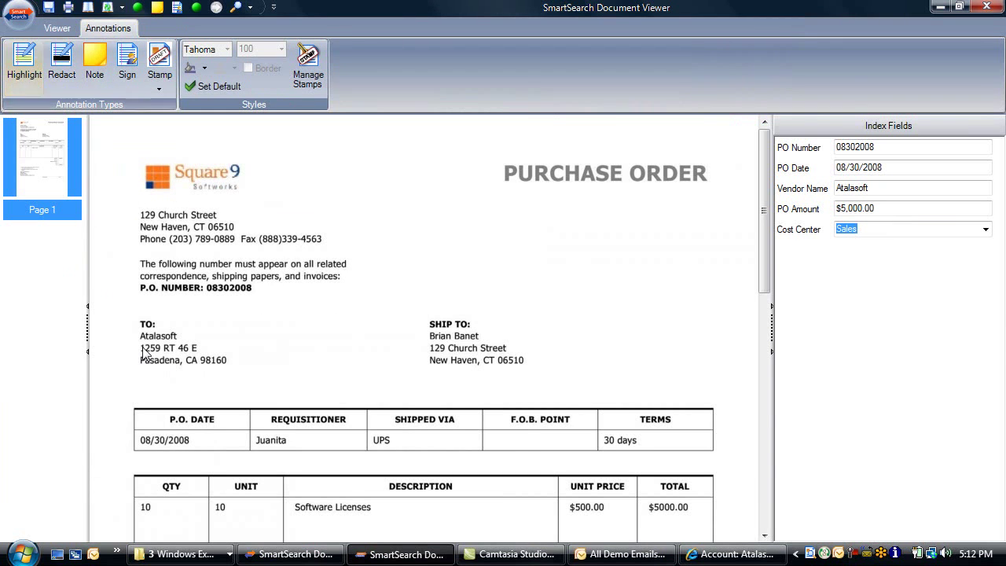
mouse_move(137, 447)
left_mouse_down()
mouse_move(658, 449)
mouse_move(720, 463)
mouse_move(711, 456)
left_mouse_up()
left_click(65, 77)
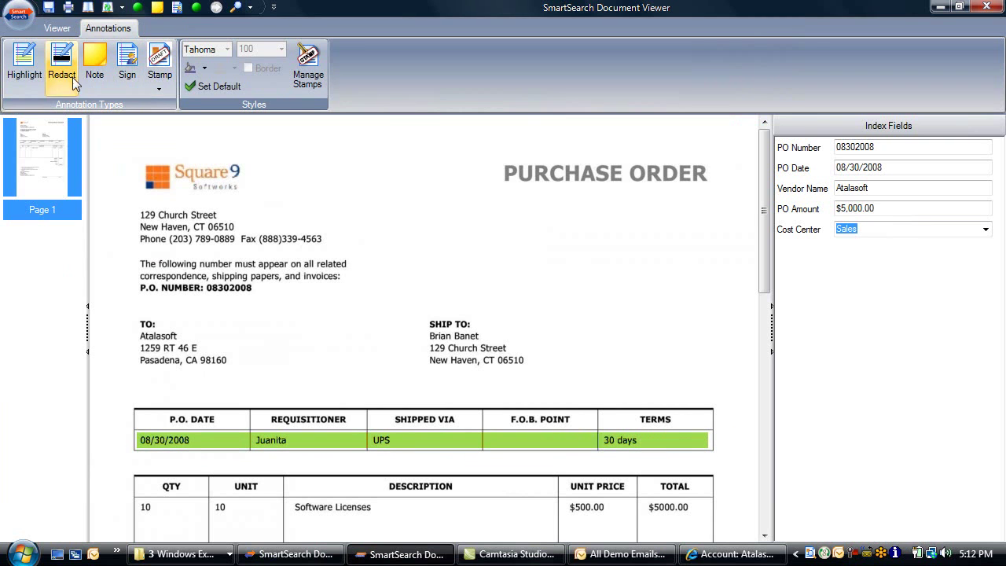
left_click_drag(563, 501, 705, 523)
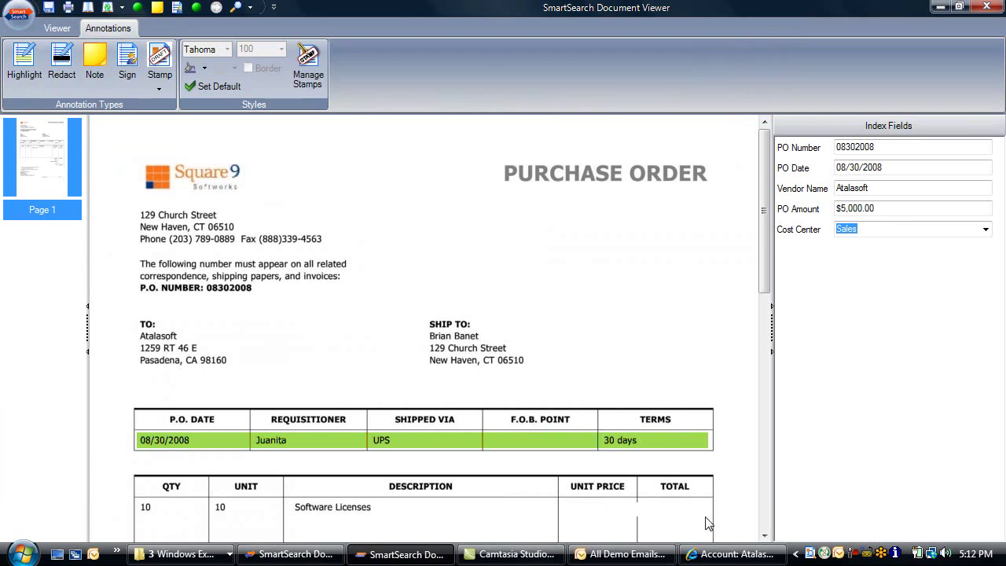
Step: Add a yellow note reading "please review" below the PURCHASE ORDER heading
left_click(95, 63)
left_click_drag(550, 214, 715, 359)
type("please")
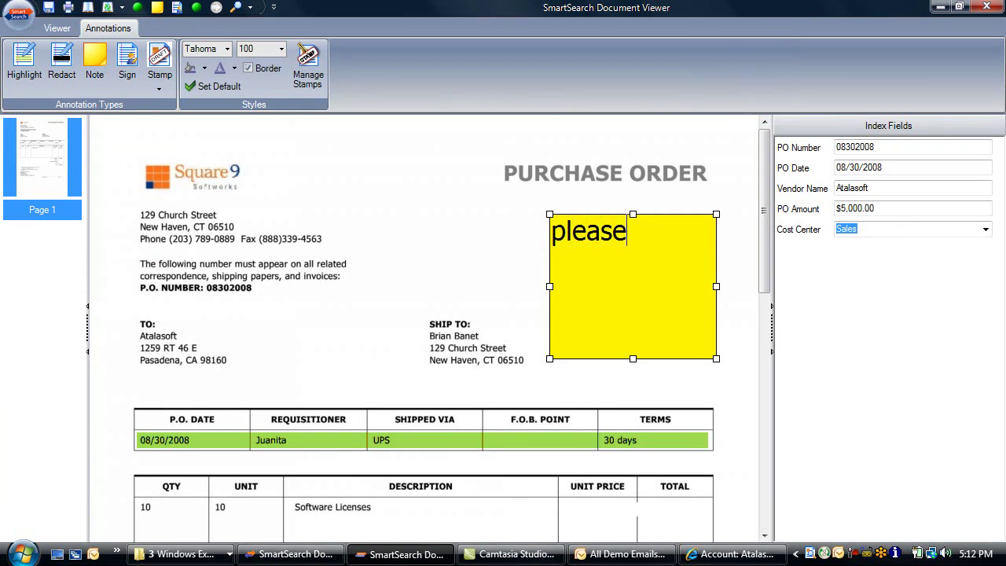
type(" review")
Step: Place the saved signature image above the Authorized by line of the purchase order
left_click(126, 63)
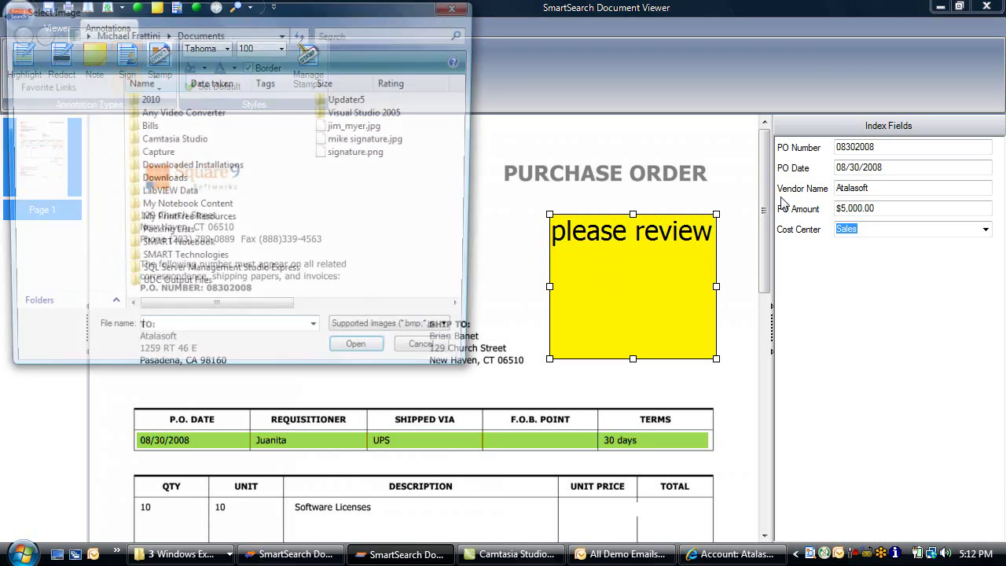
double_click(370, 139)
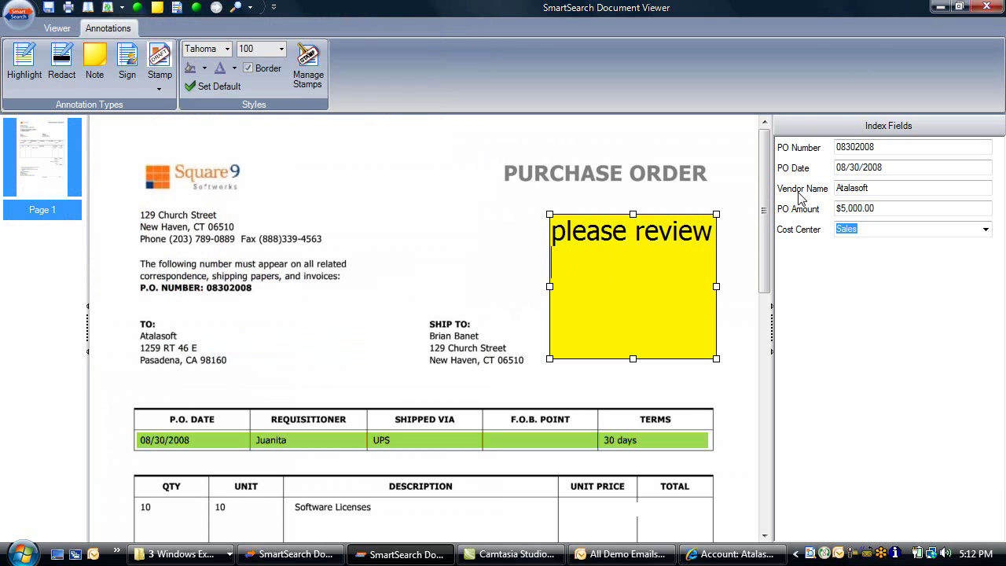
scroll(440, 328, "down", 8)
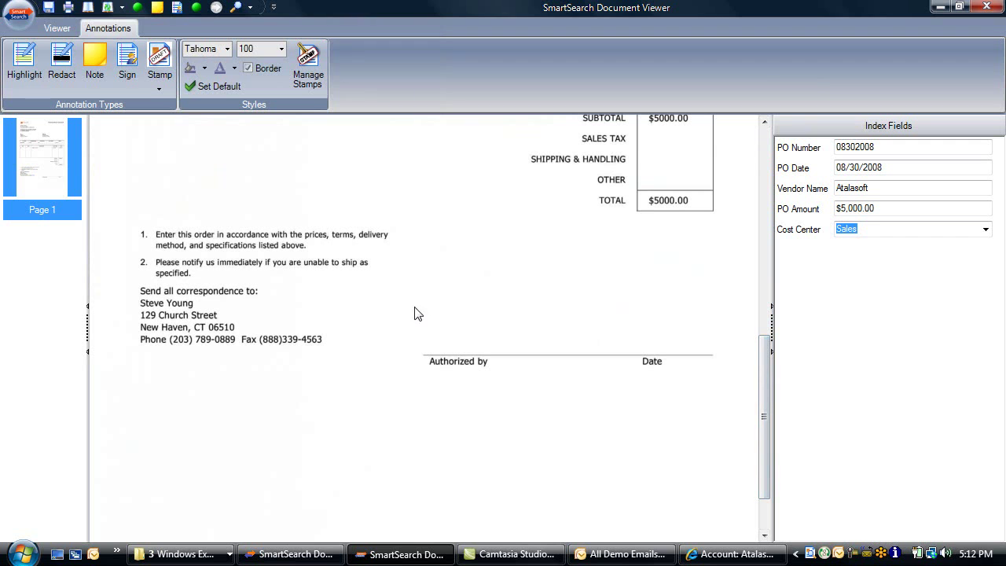
mouse_move(420, 301)
left_mouse_down()
mouse_move(453, 330)
mouse_move(595, 346)
left_mouse_up()
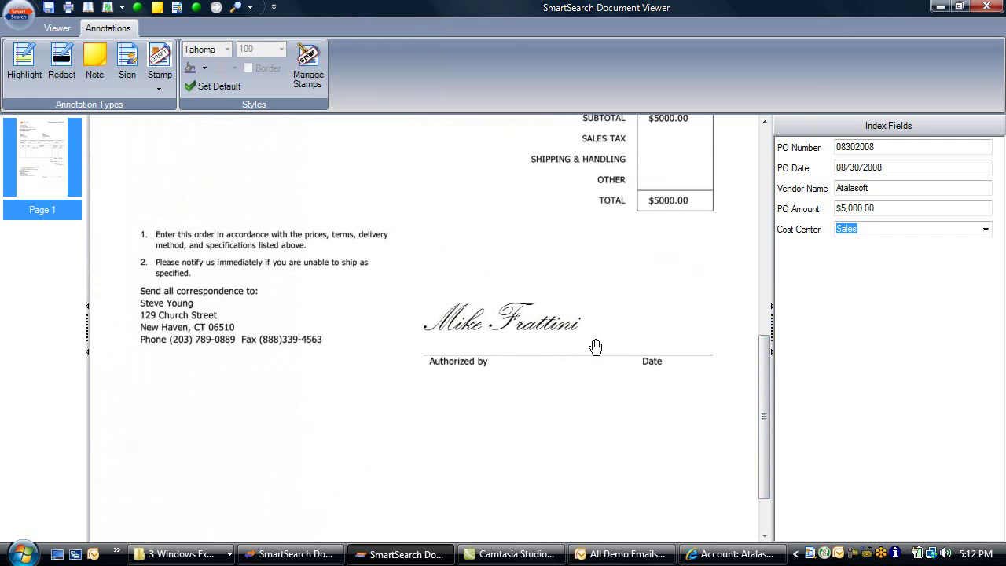
left_click(162, 69)
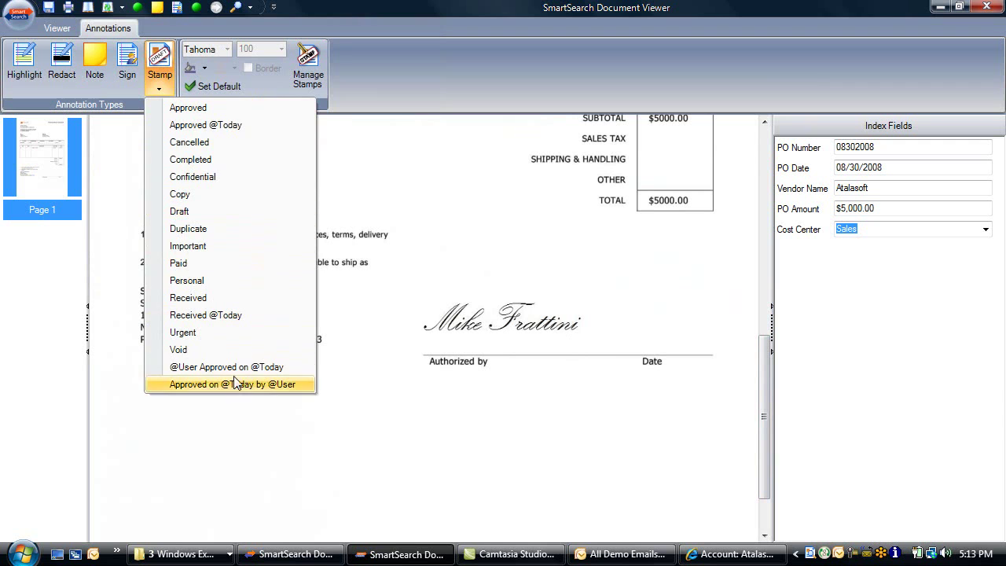
left_click(196, 384)
left_click_drag(444, 390, 739, 417)
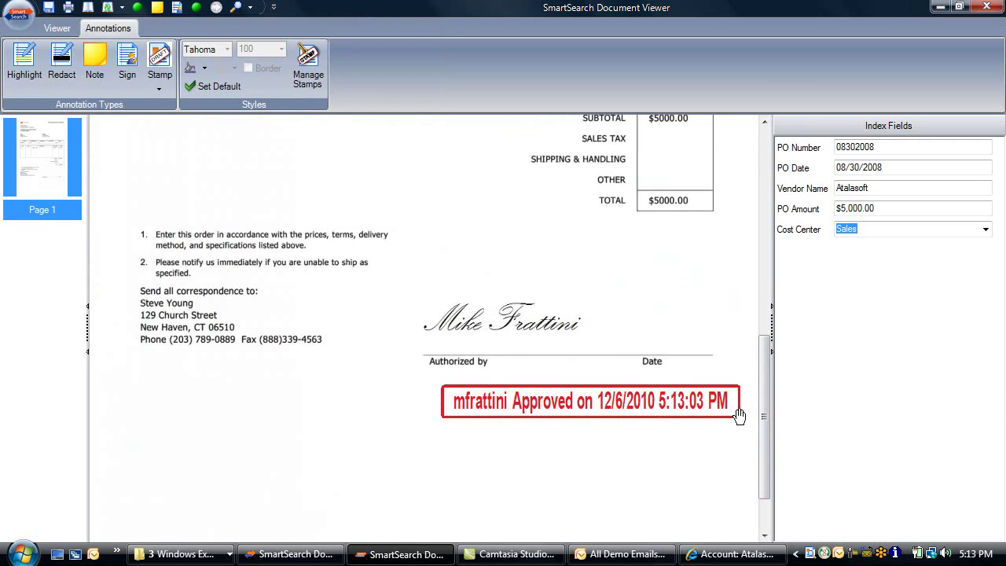
Step: Email the purchase order without annotations, naming the attachment by PO Number, fill in the recipient's address, send it and close the document viewer
left_click(52, 29)
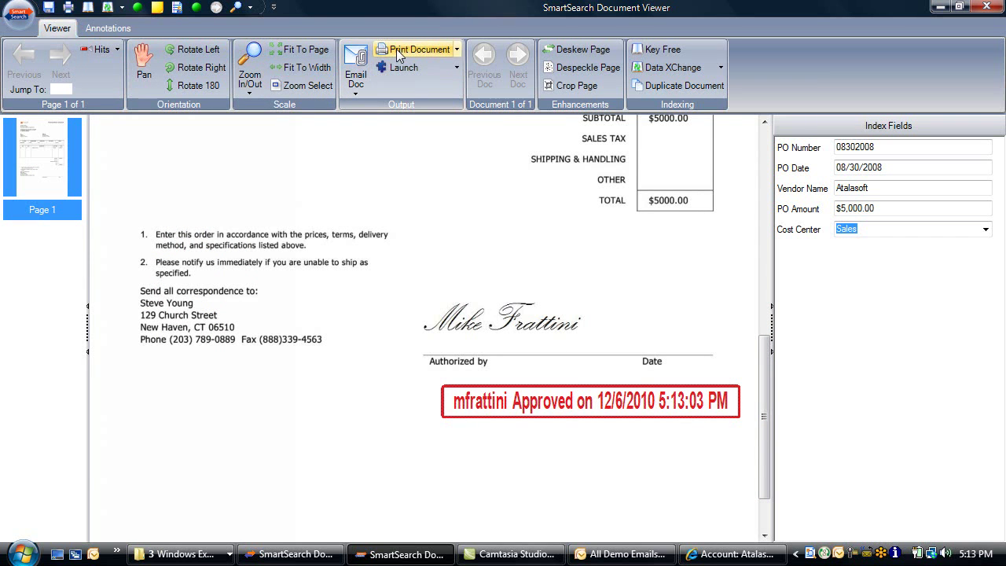
left_click(354, 81)
mouse_move(384, 114)
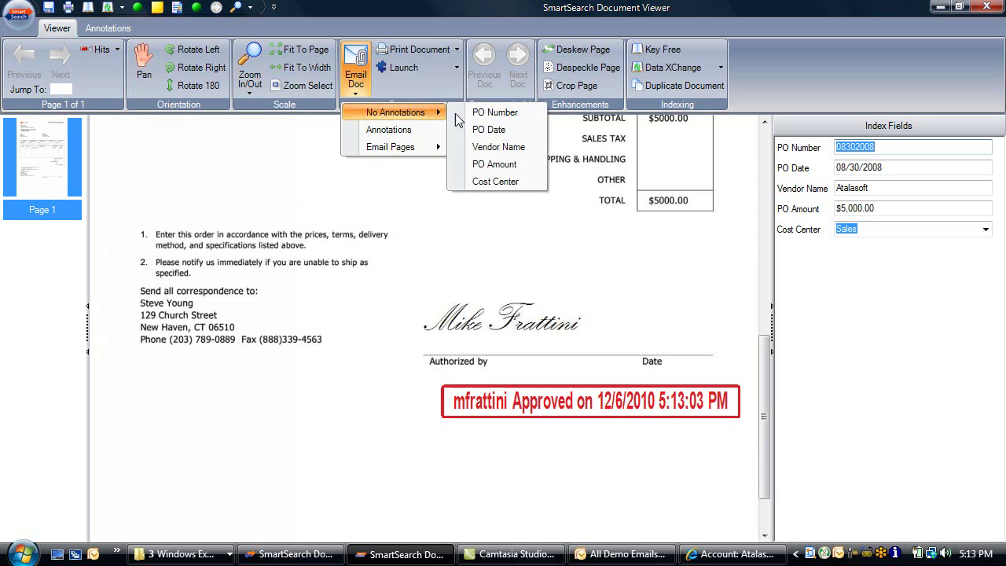
left_click(509, 119)
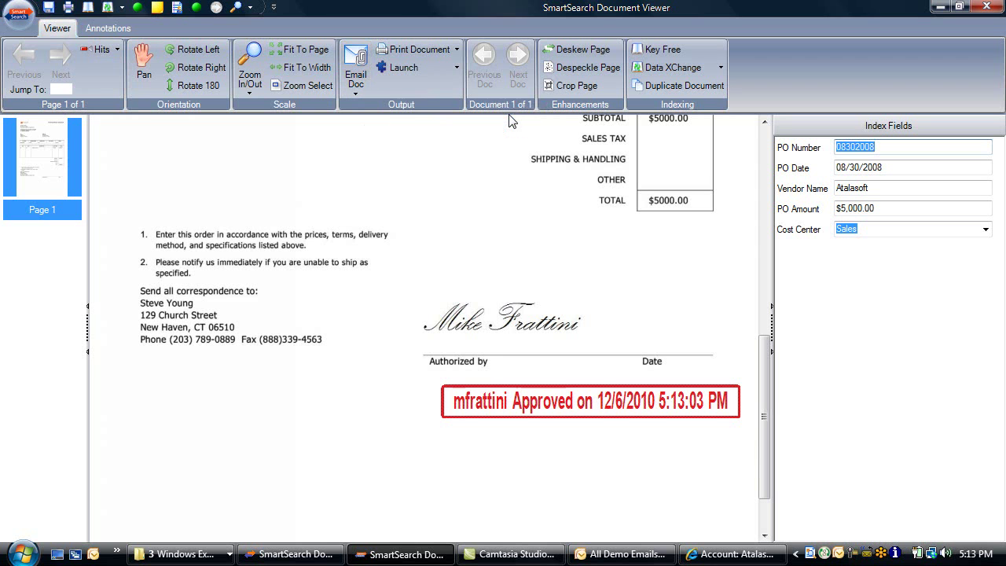
left_click(644, 560)
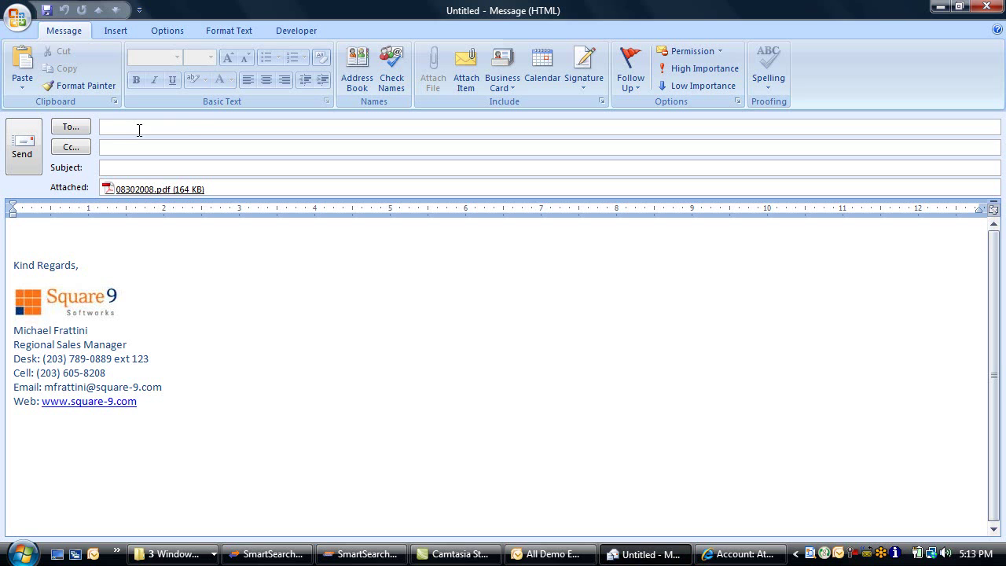
key("ctrl+v")
left_click(24, 156)
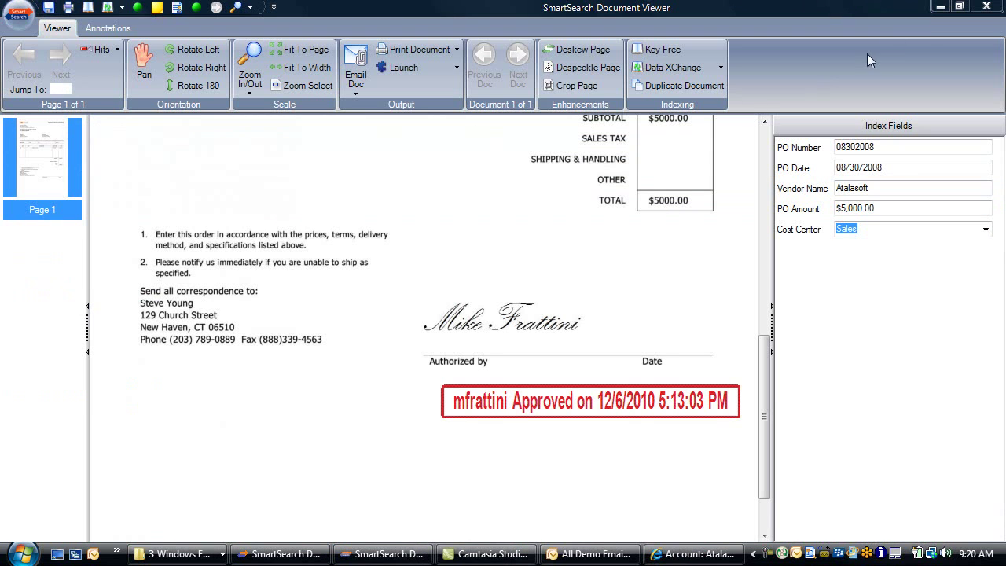
left_click(985, 7)
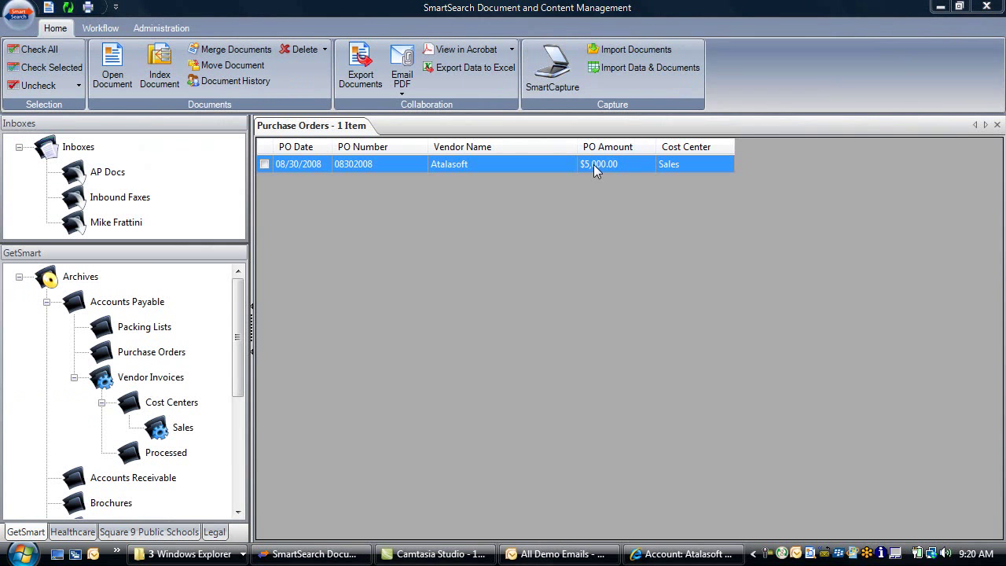
Step: Search the Correspondence archive for the keyword "keyfree" and open the KFI Press Release document
left_click_drag(240, 292, 249, 357)
left_click(141, 455)
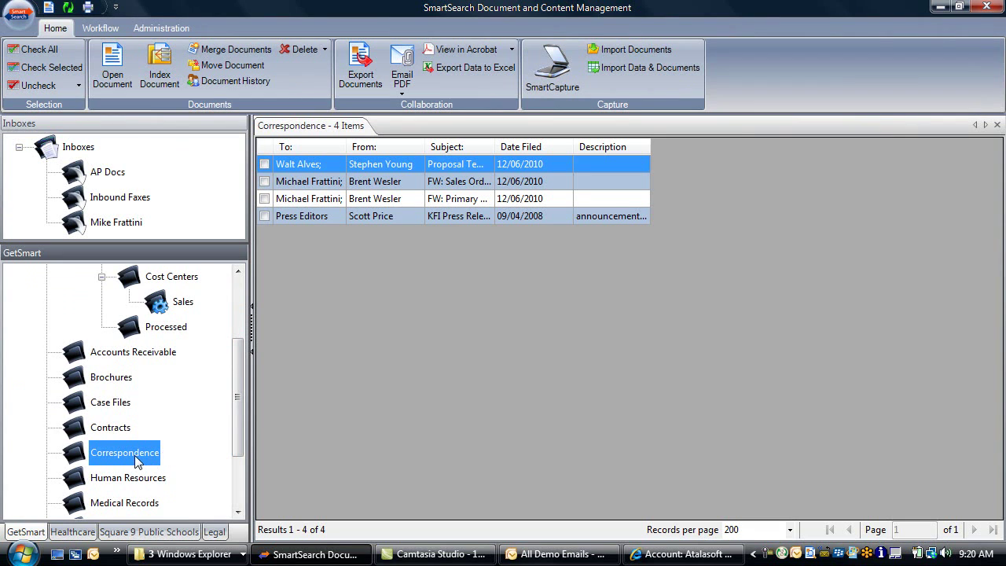
right_click(135, 461)
mouse_move(180, 467)
left_click(314, 468)
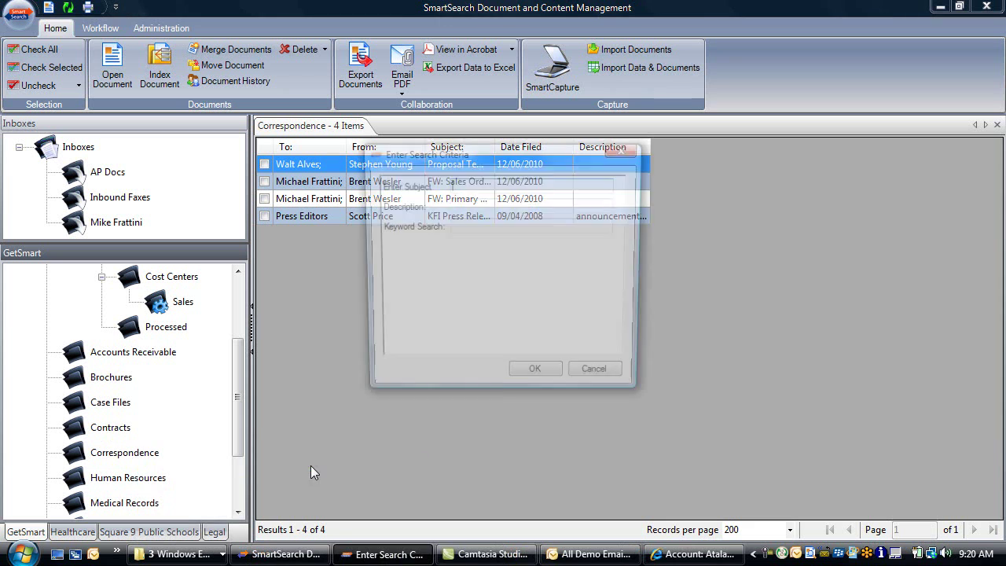
left_click(469, 226)
type("keyfree")
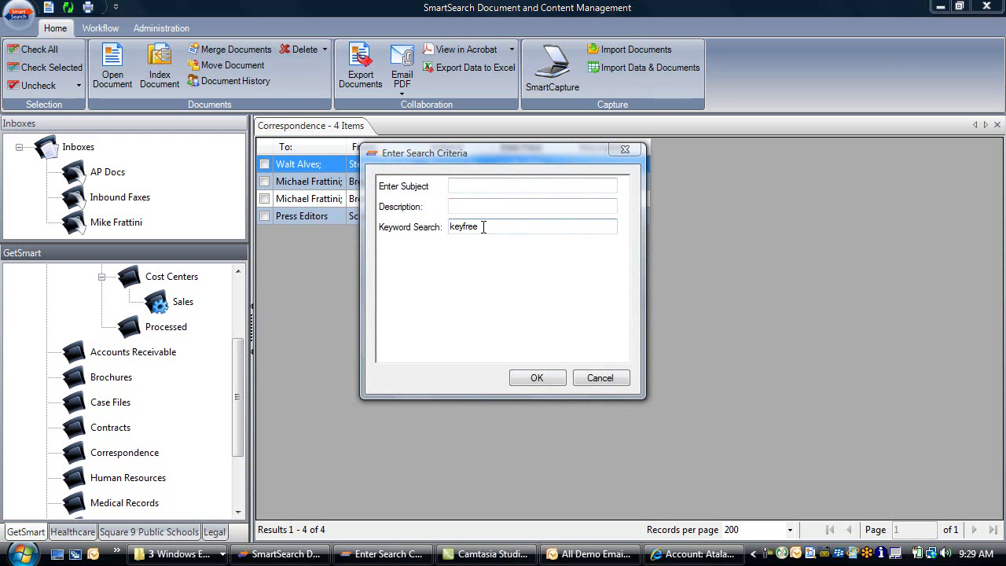
left_click(537, 377)
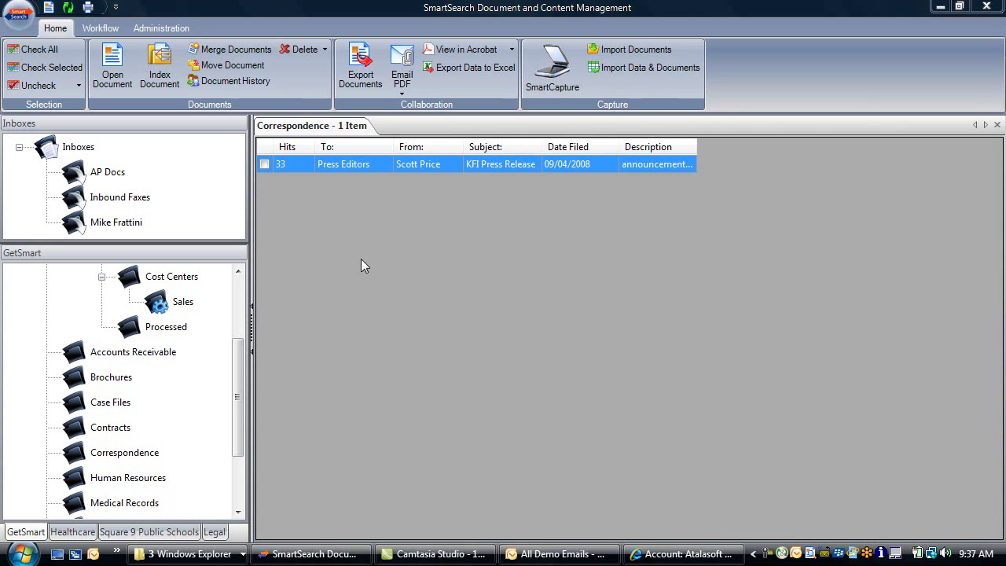
double_click(355, 164)
Step: Switch to the Atalasoft account page in Salesforce and review its annotated and signed purchase order in the document viewer
left_click(694, 554)
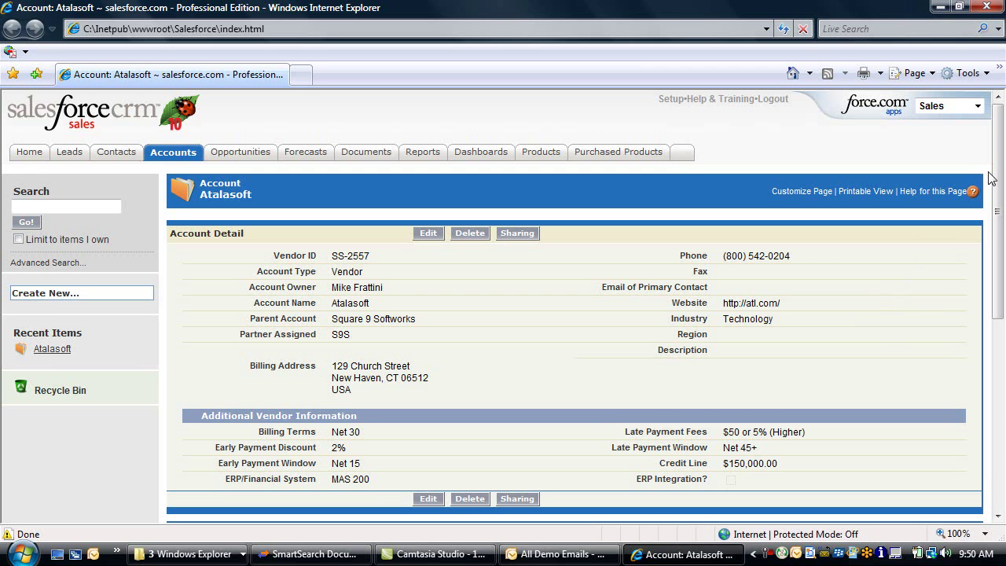
left_click_drag(999, 148, 986, 234)
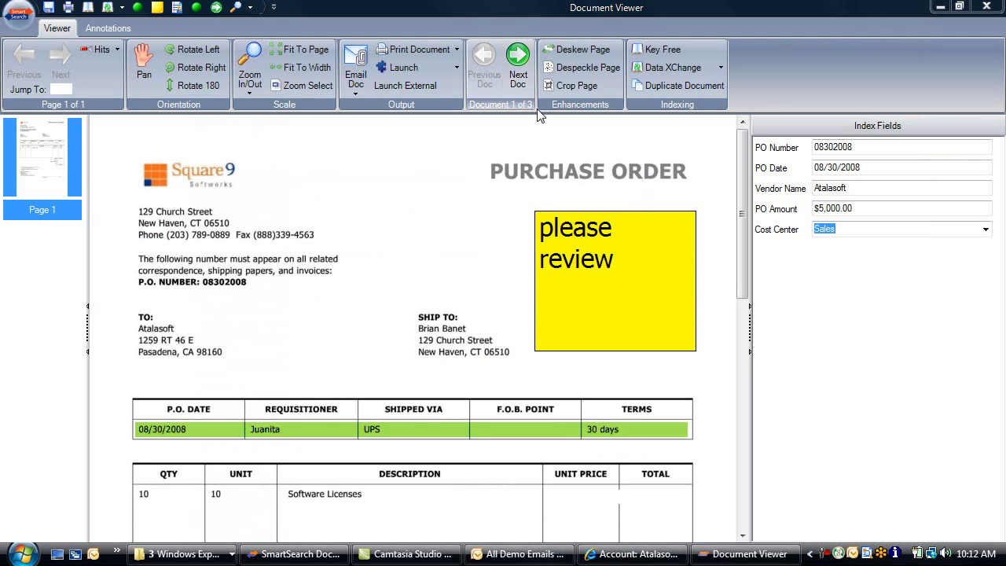
left_click_drag(745, 152, 744, 324)
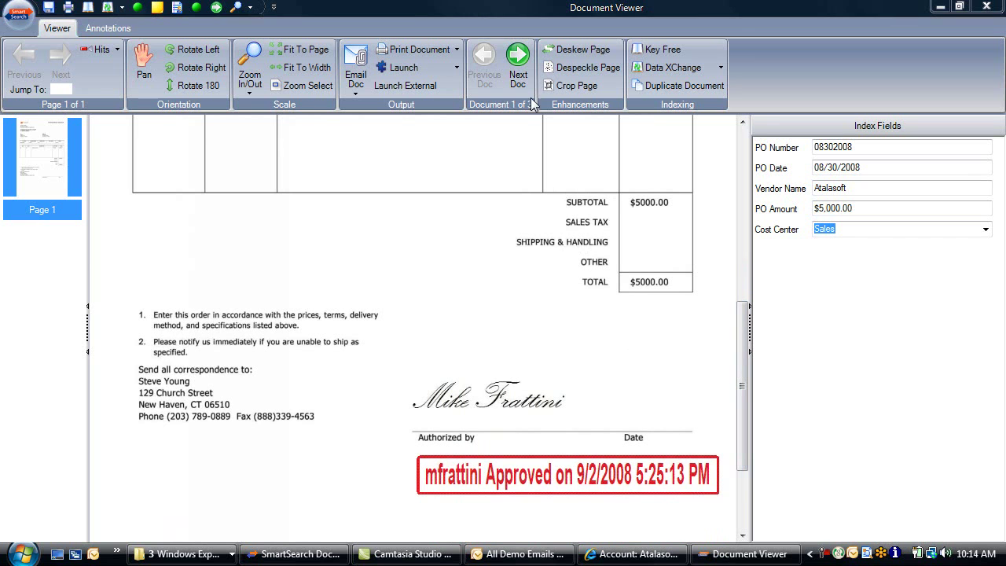
Step: Advance past the packaging slip to the Atalasoft invoice and approve it through its workflow actions
left_click(518, 61)
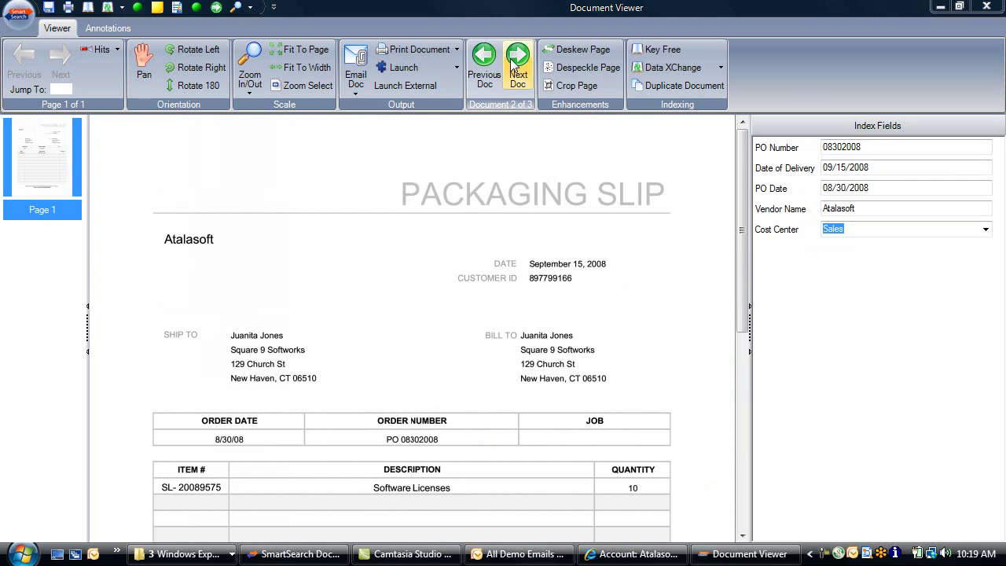
left_click(516, 61)
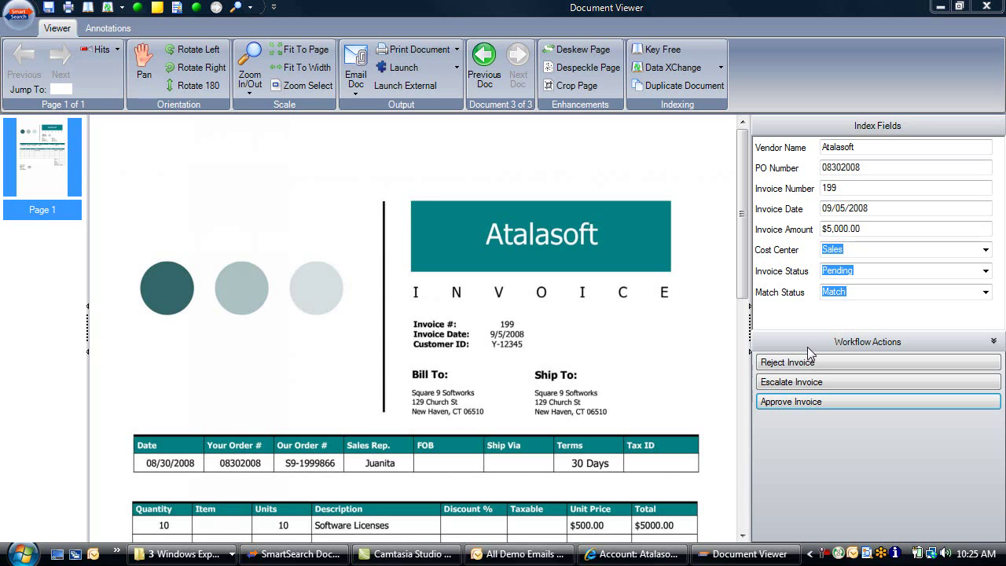
left_click(812, 404)
left_click(801, 401)
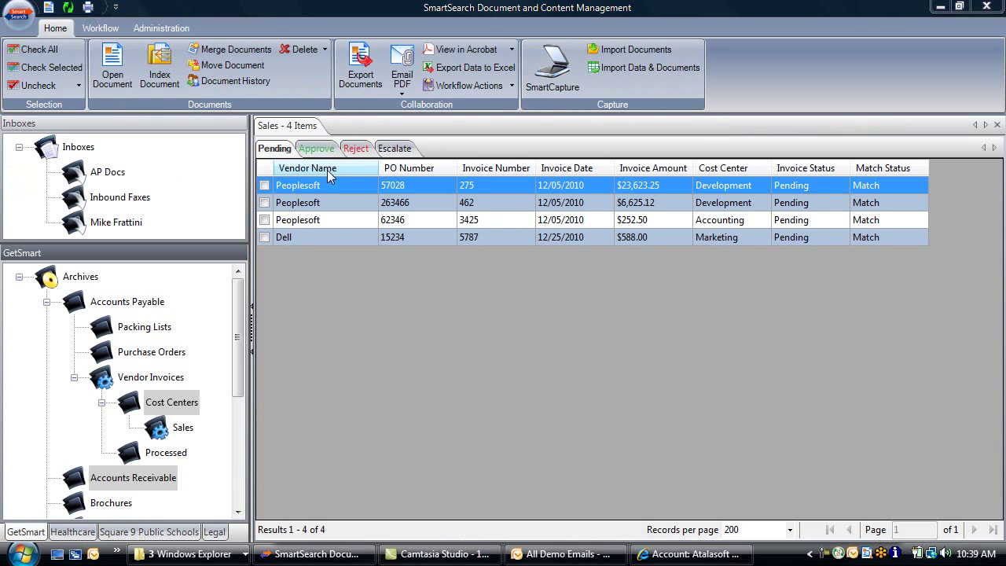
Step: Review the approved, rejected, escalated and pending invoice lists in the Sales cost center archive
left_click(318, 150)
left_click(358, 150)
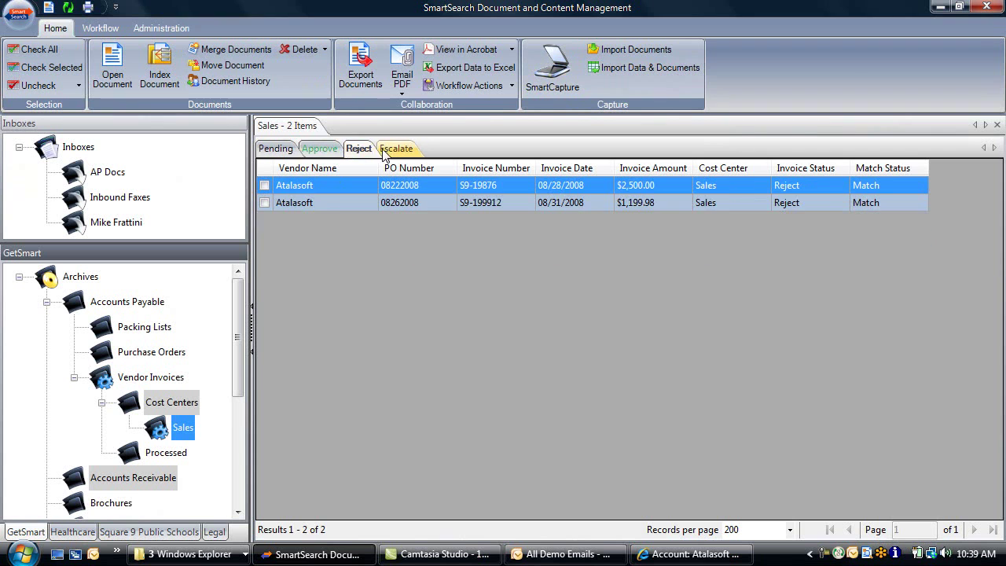
left_click(395, 148)
left_click(275, 149)
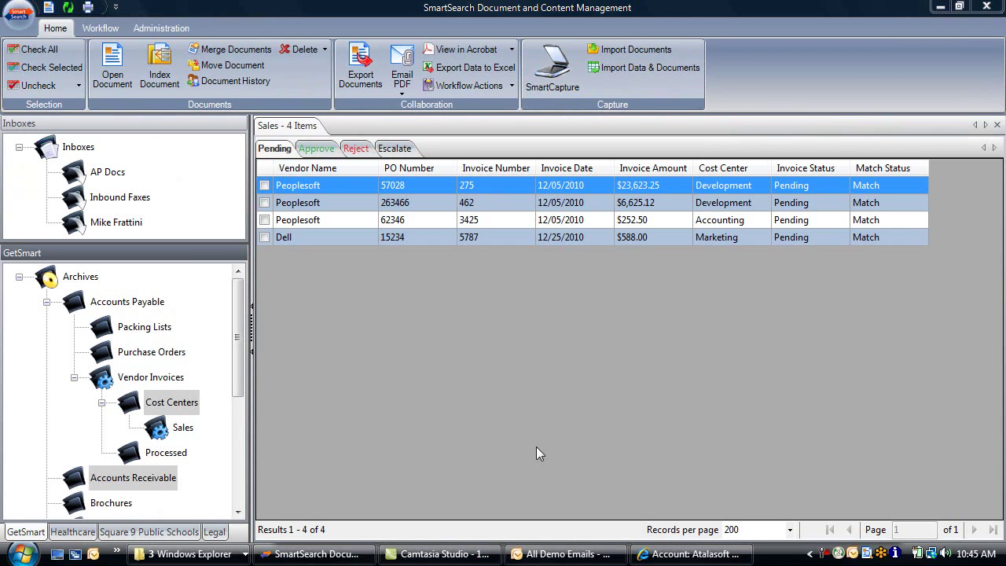
Step: Export all the approved invoices in the Sales cost center to Excel as "approved invoices report.csv" in the Documents folder
left_click(547, 554)
left_click(317, 148)
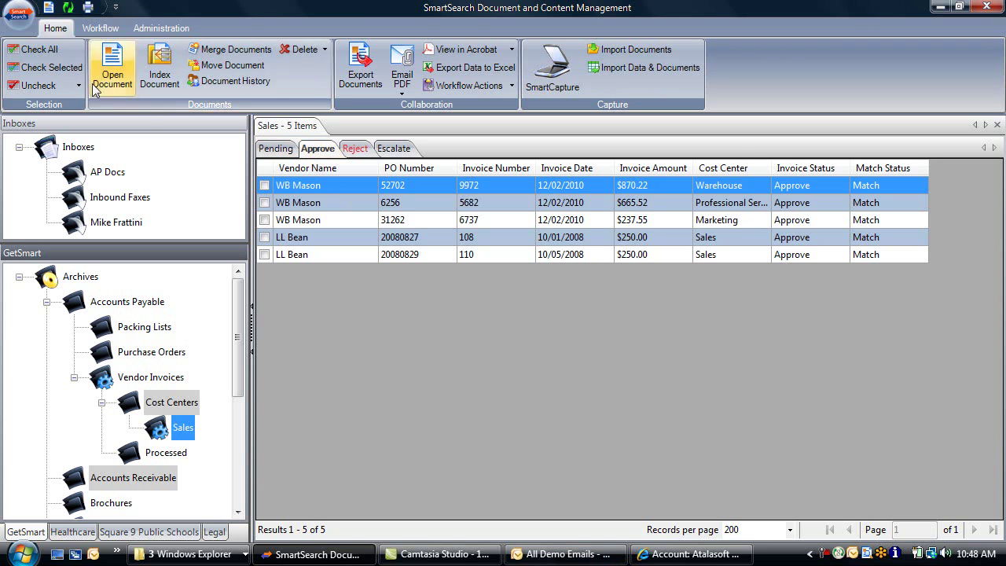
left_click(37, 49)
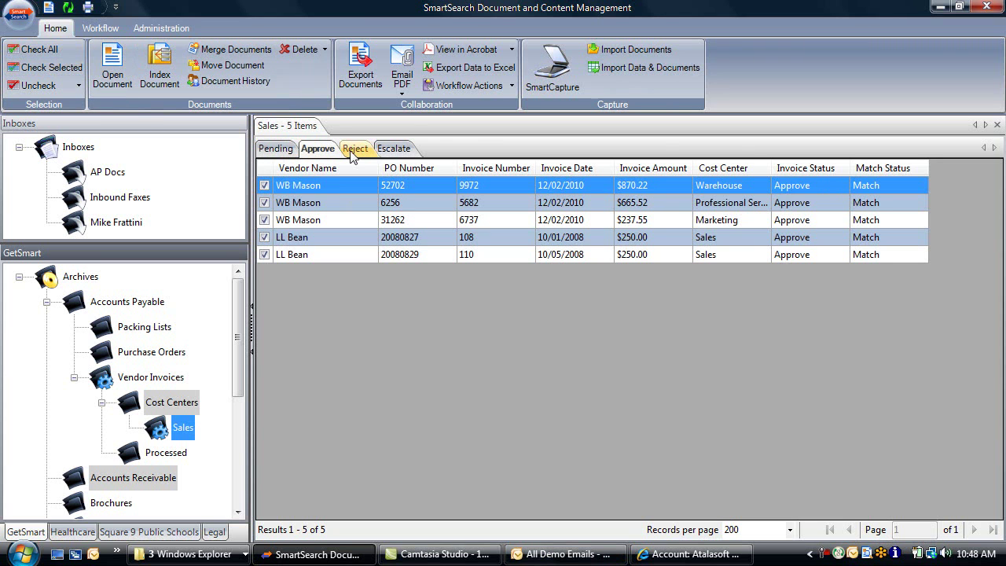
left_click(487, 69)
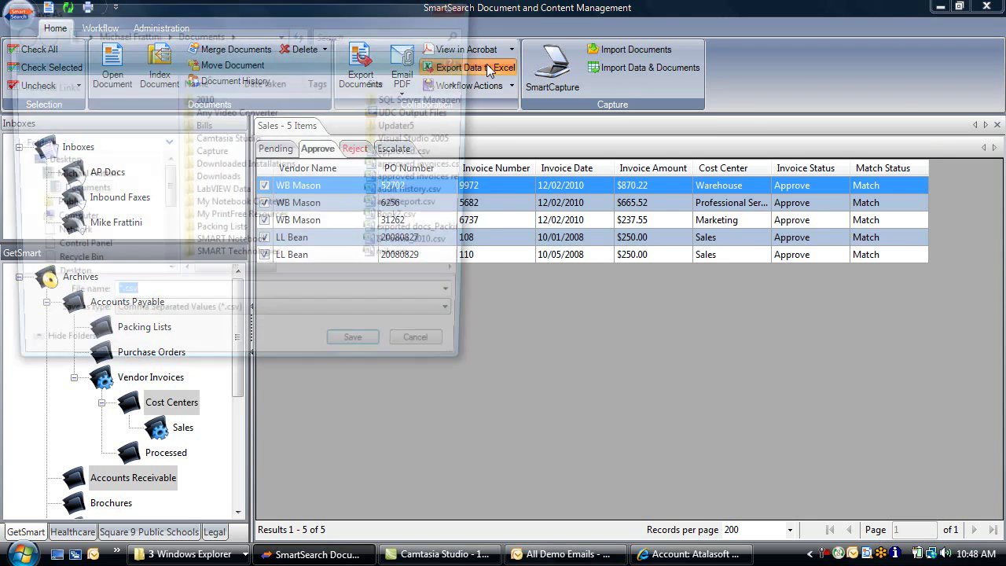
type("approve")
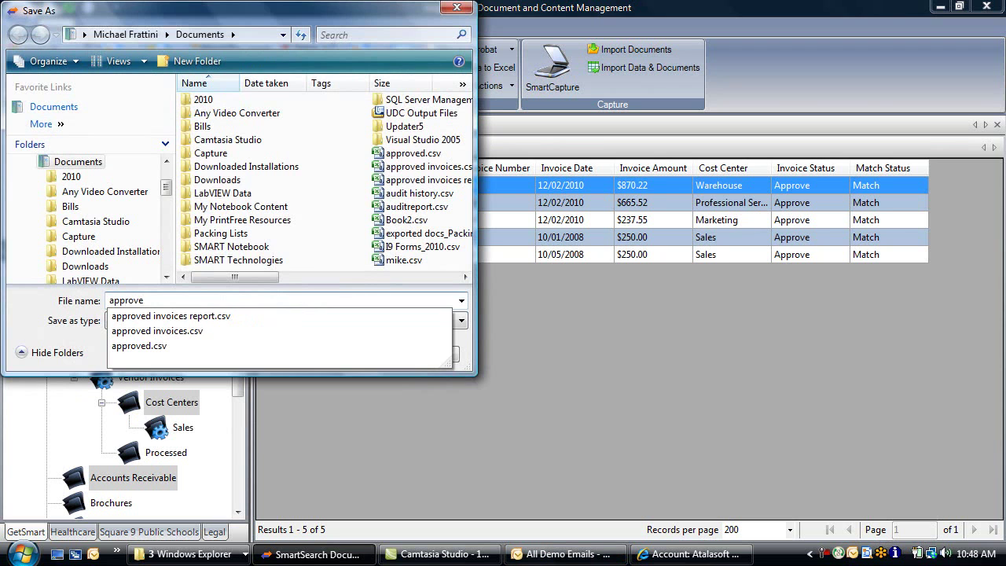
key("Down")
key("Return")
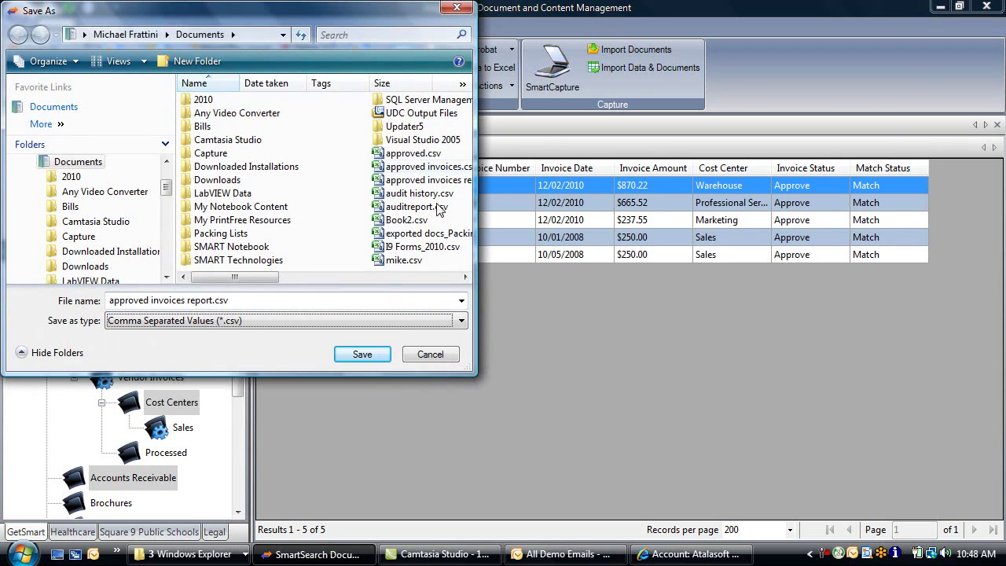
left_click(373, 355)
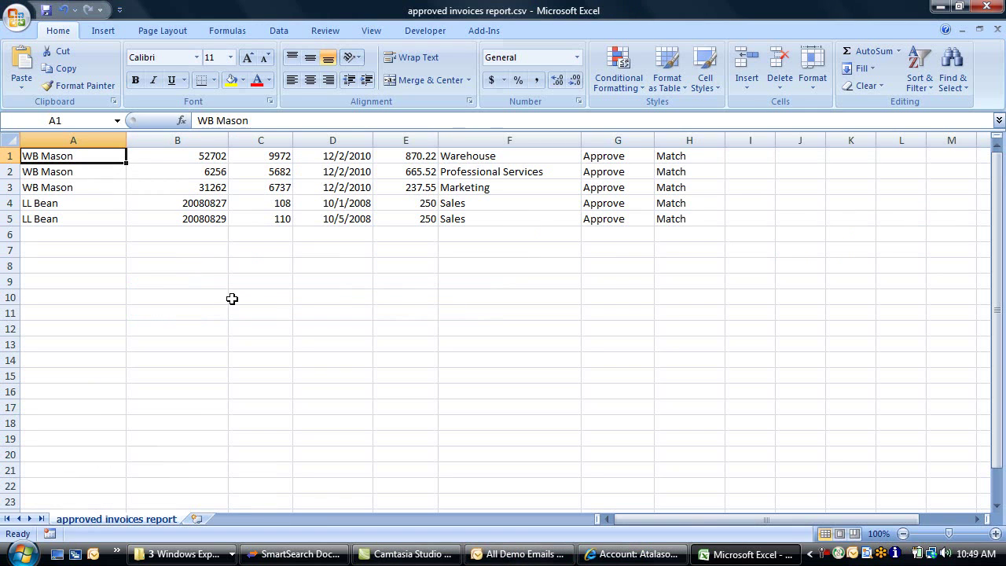
Step: Total the exported invoice amounts in cell E6 with an AutoSum over E1:E5
left_click(423, 230)
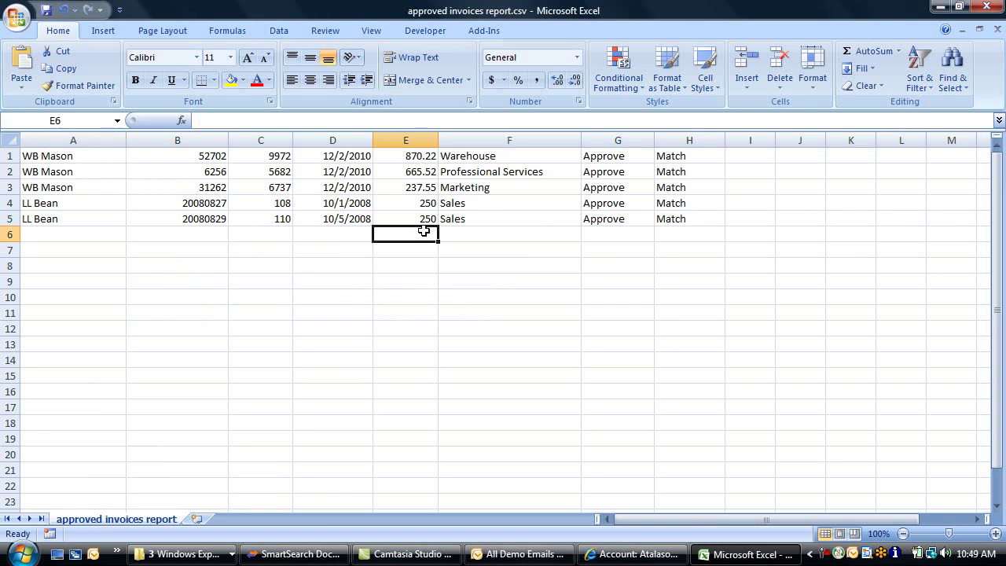
left_click(868, 50)
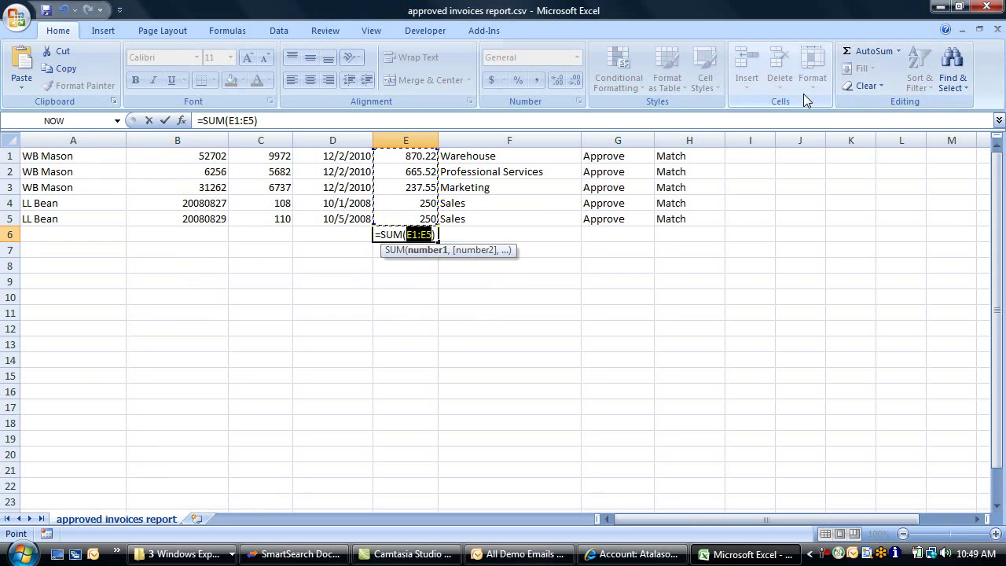
key("Return")
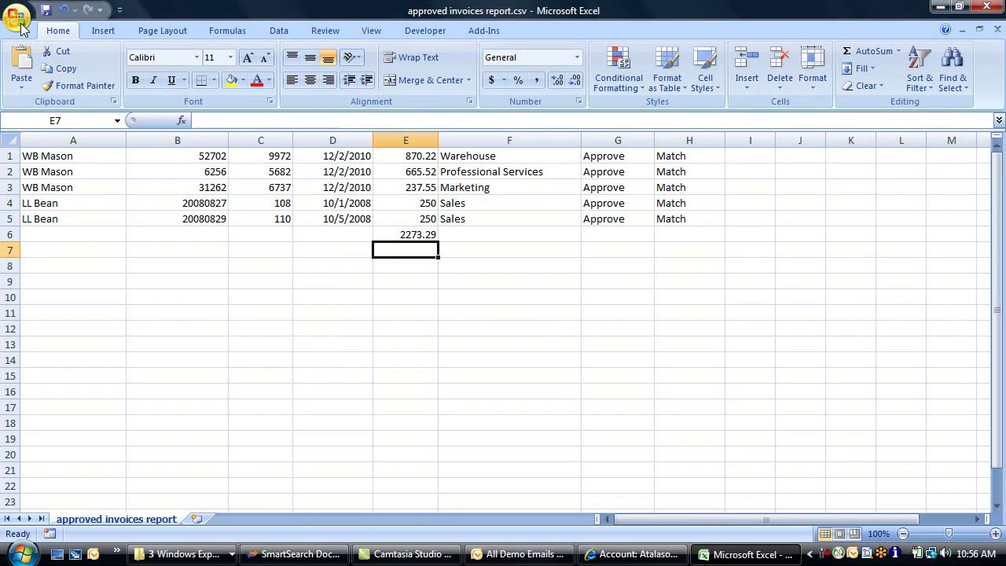
Step: Save the report as an Excel workbook in the GetSmart Reports folder of SmartSearch FileXChange, indexed with the description "approved invoices" and a report date
left_click(17, 19)
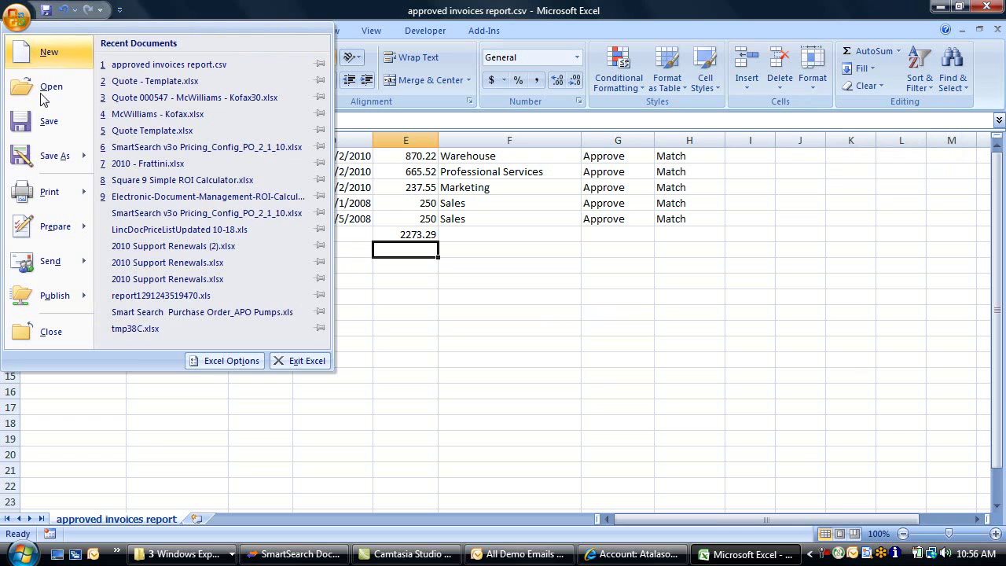
mouse_move(54, 157)
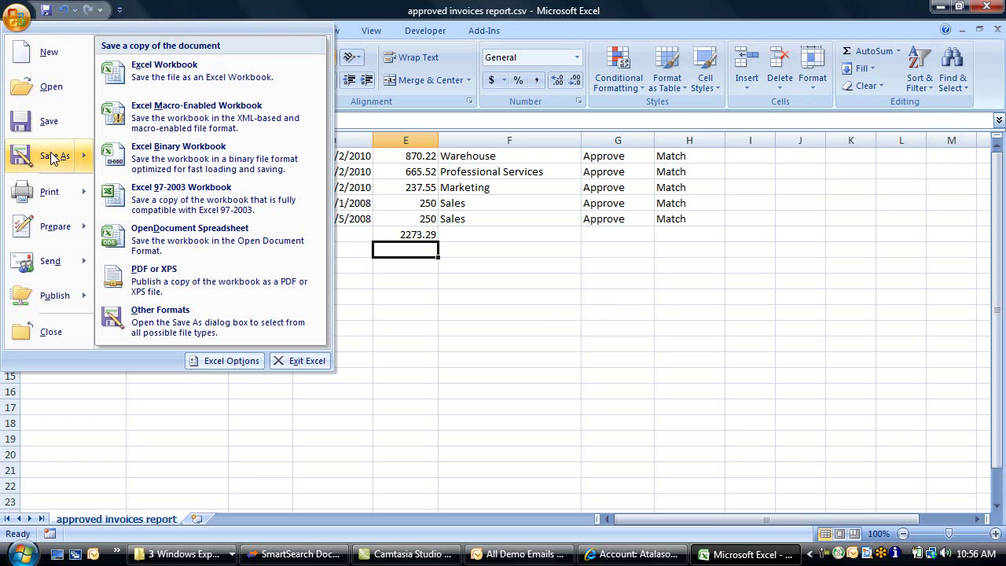
left_click(191, 76)
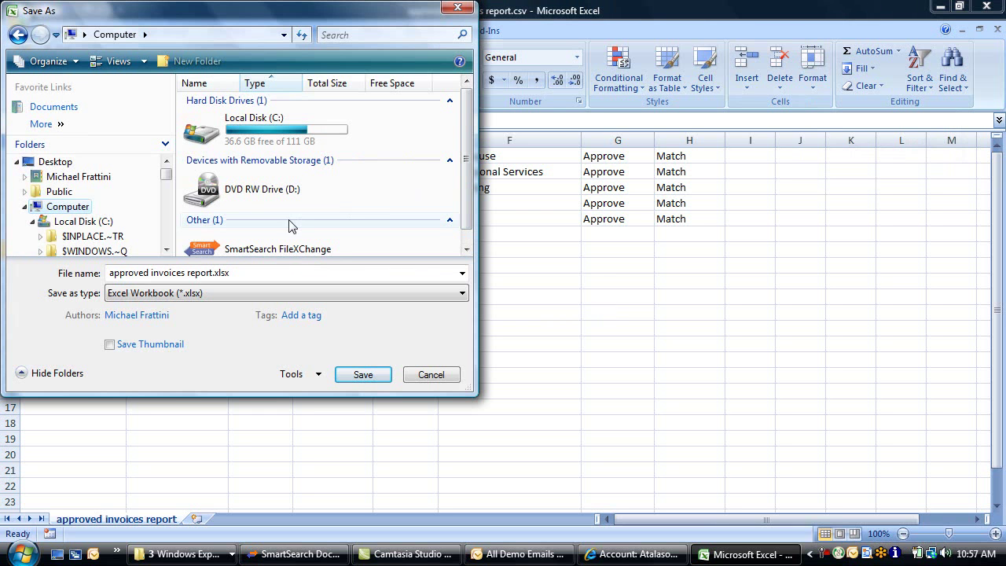
double_click(271, 249)
double_click(217, 101)
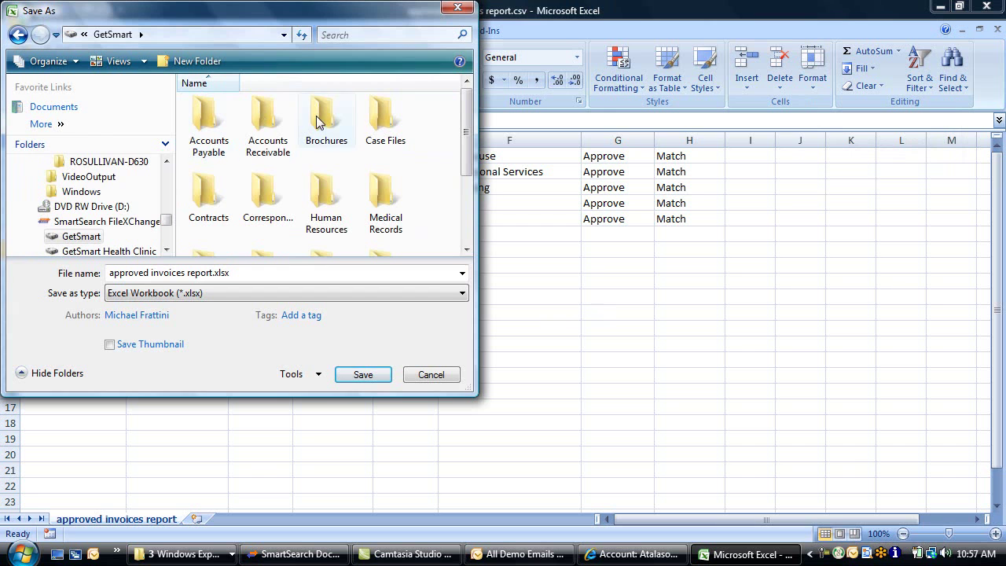
left_click_drag(466, 130, 467, 195)
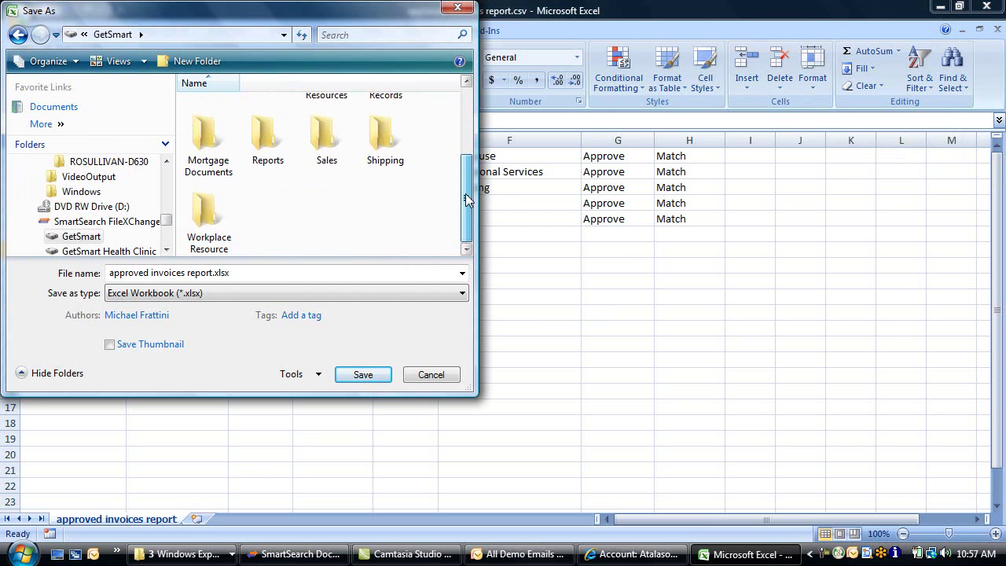
double_click(268, 153)
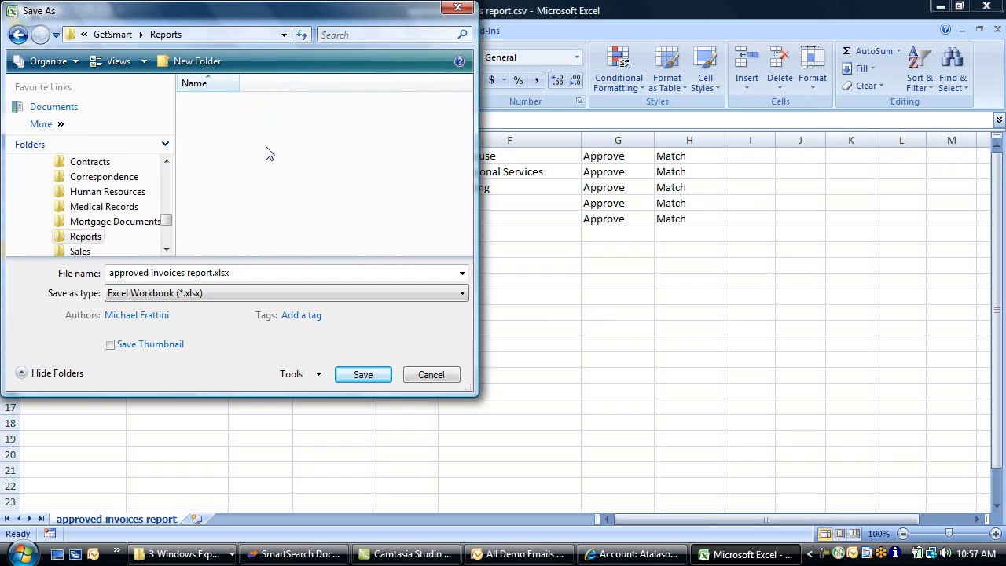
left_click(363, 375)
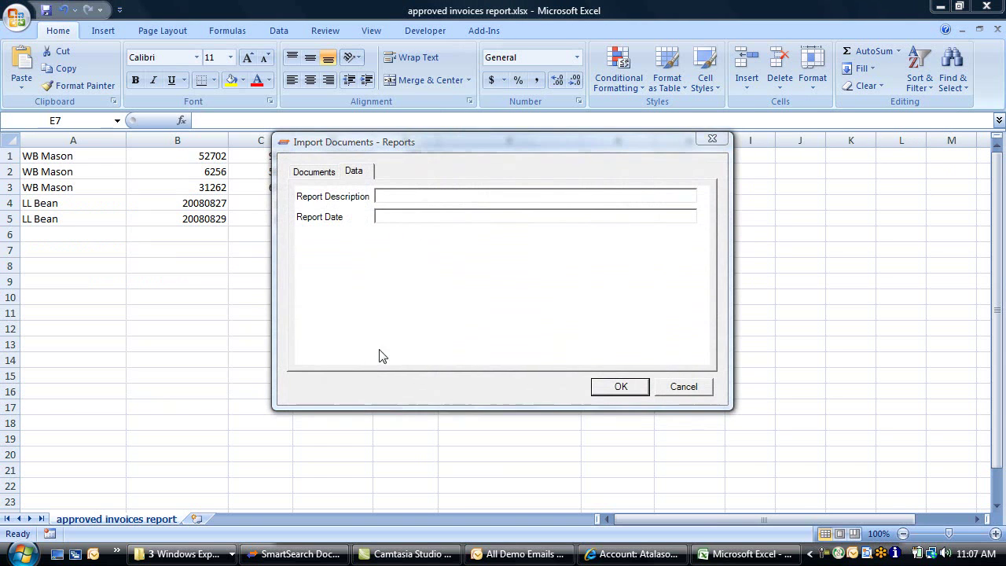
type("approved invoices")
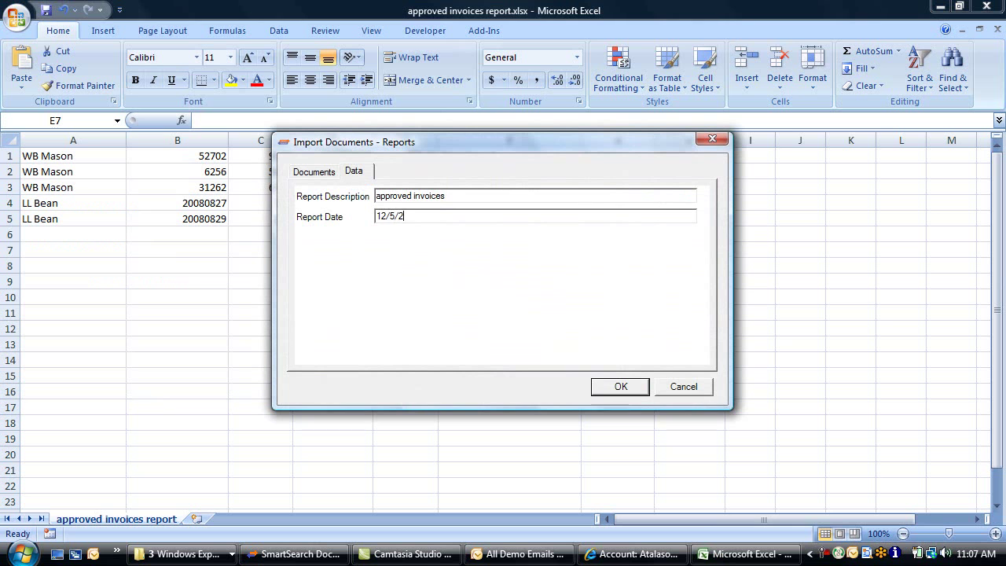
left_click(612, 388)
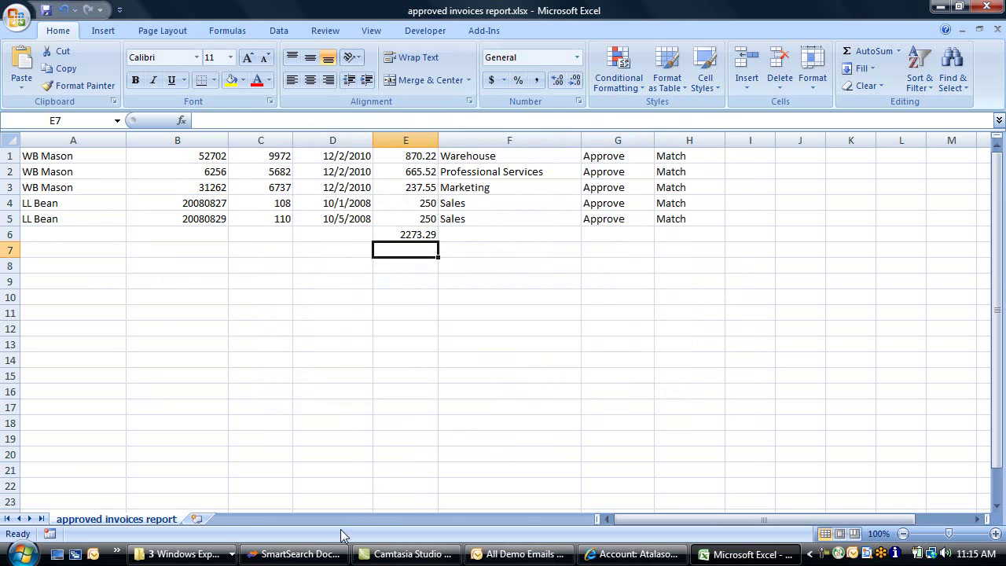
Step: Switch to SmartSearch and open the document history of the Atalasoft purchase order dated 08/30/2008
left_click(298, 554)
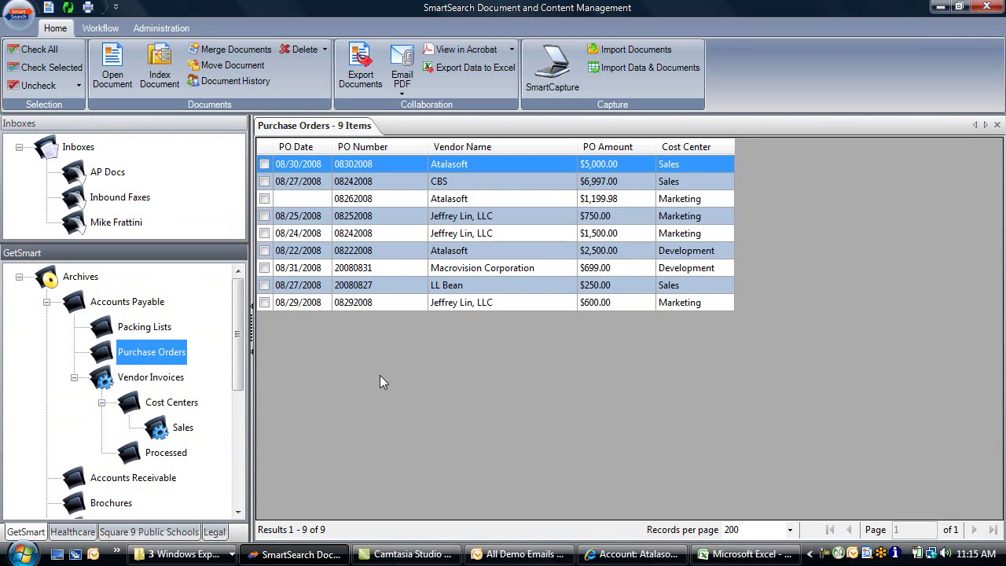
left_click(264, 163)
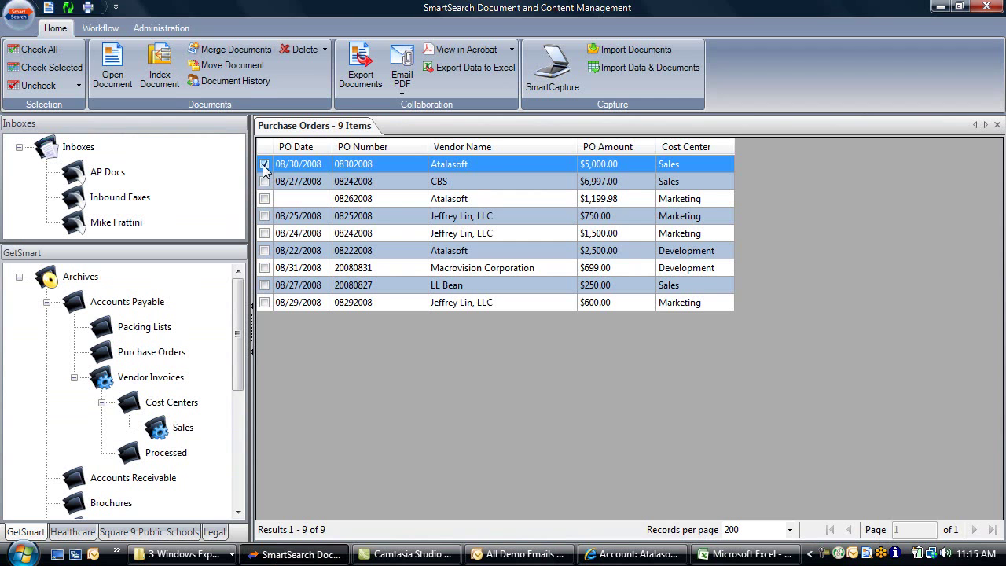
left_click(247, 86)
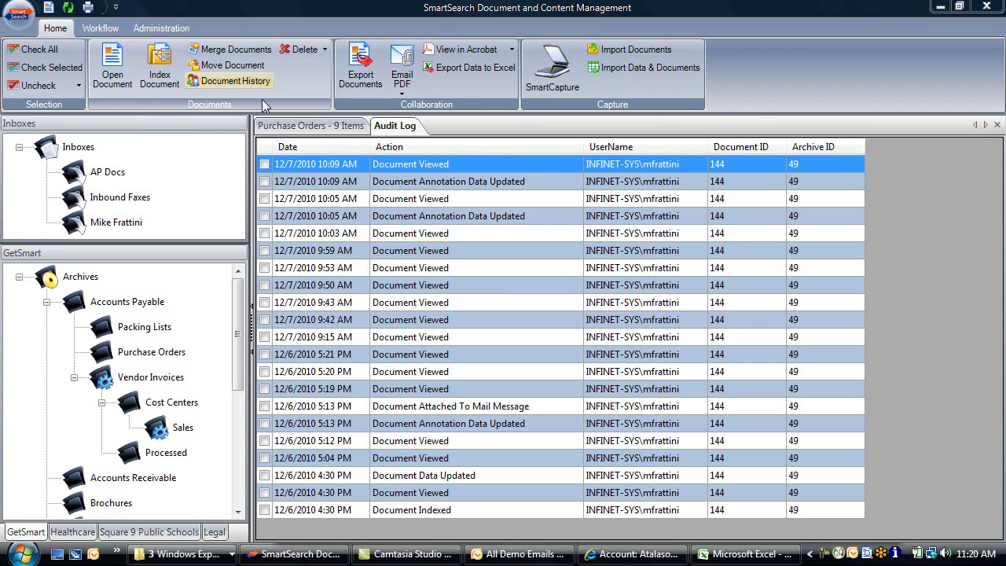